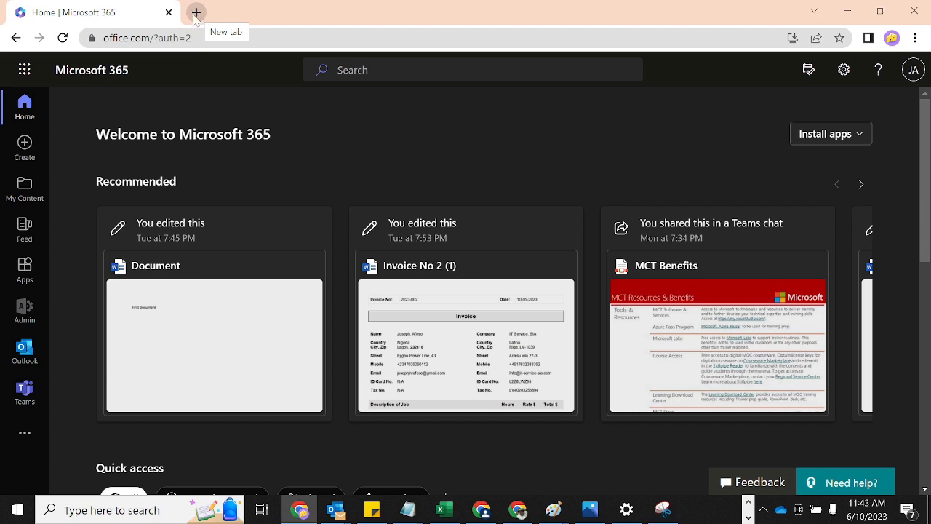
Open office.com in a new browser tab and launch the Microsoft 365 admin center.
click(195, 13)
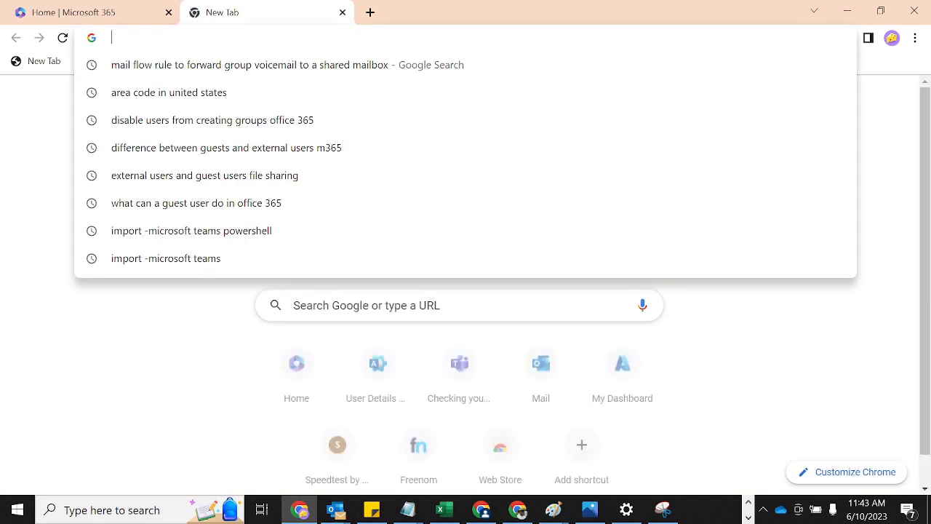
text(office.com)
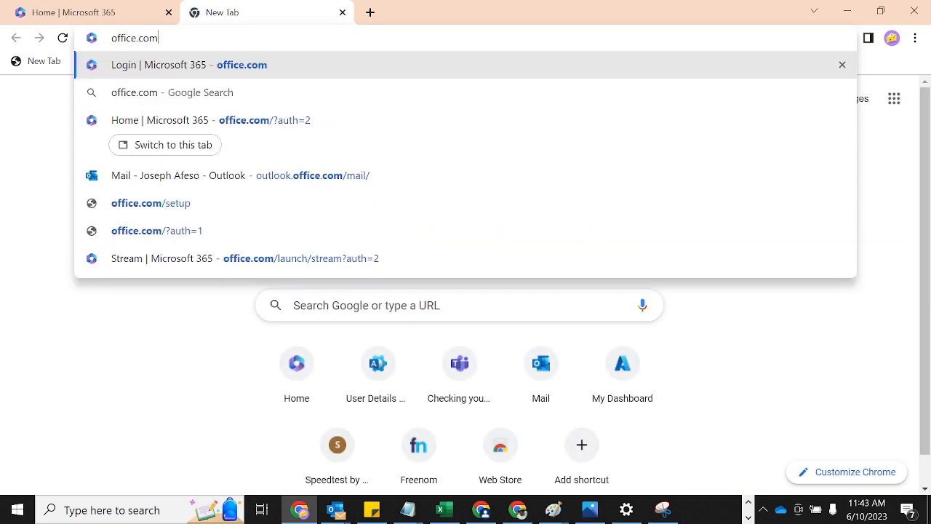
key(Return)
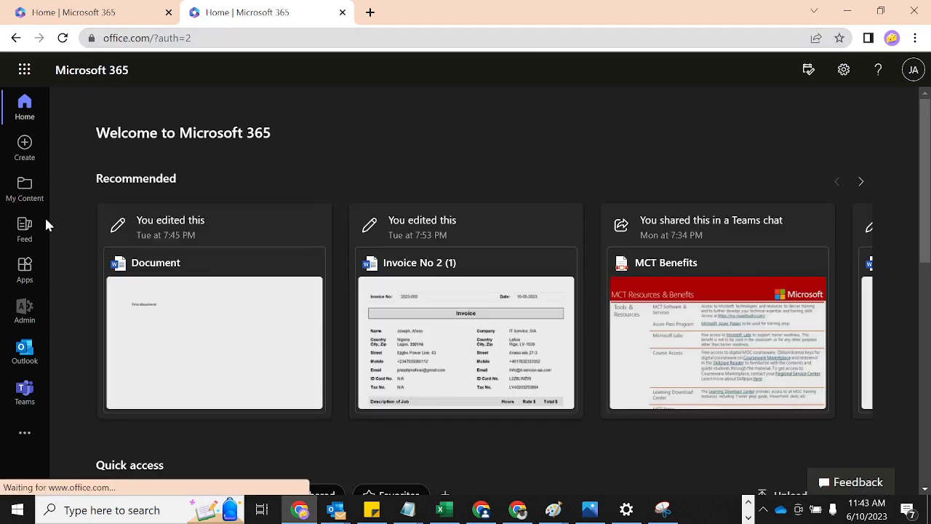
click(25, 310)
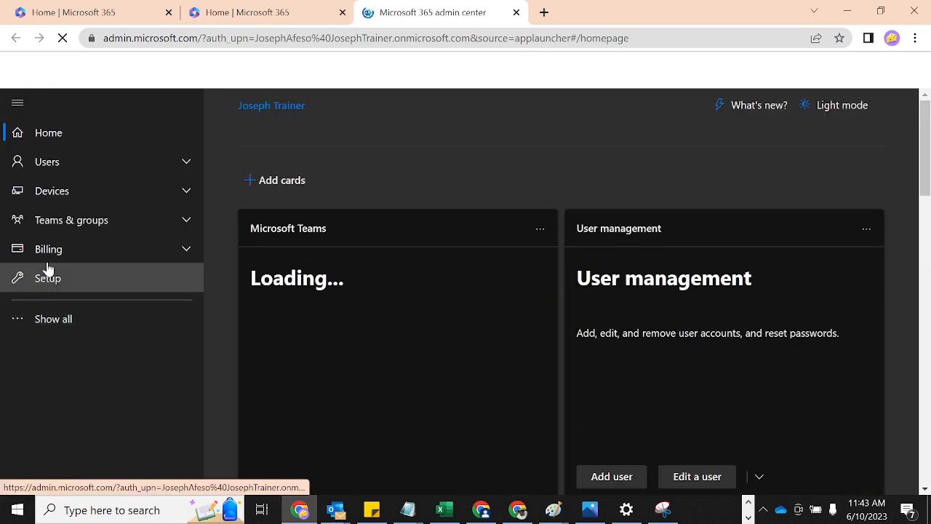
Go to the Active teams & groups page of the admin center, dismissing the mail notification.
click(76, 171)
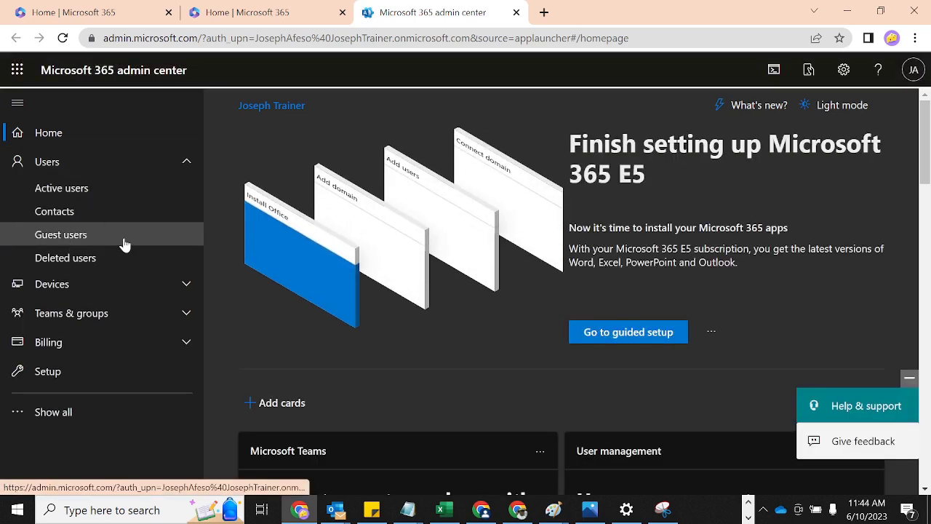
click(110, 314)
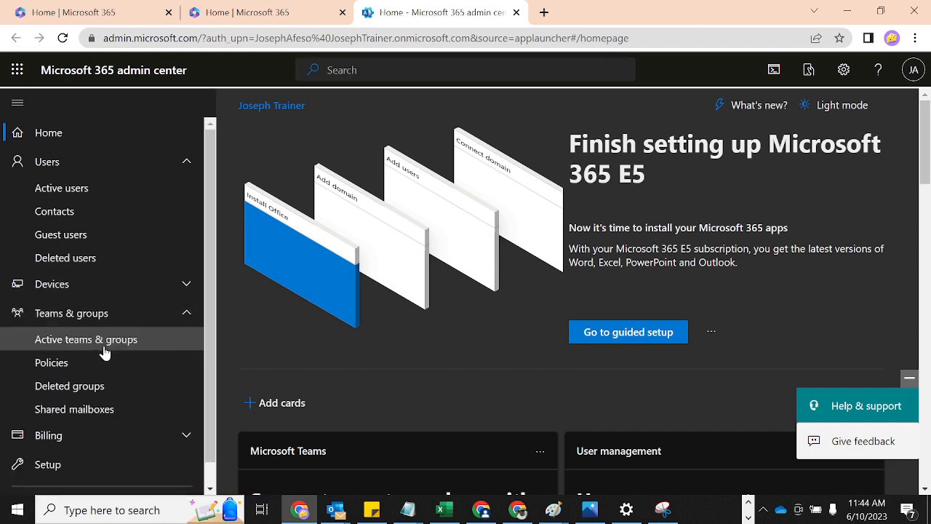
click(105, 346)
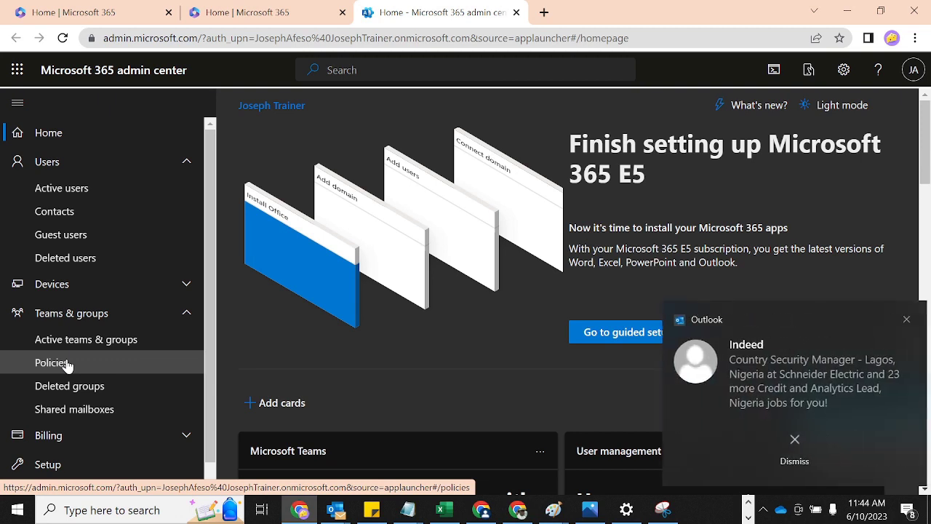
click(900, 320)
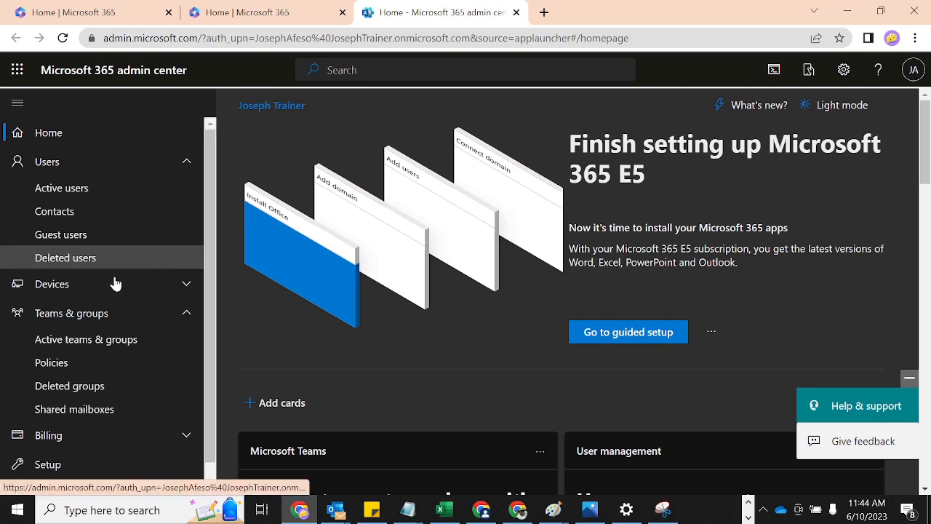
click(89, 315)
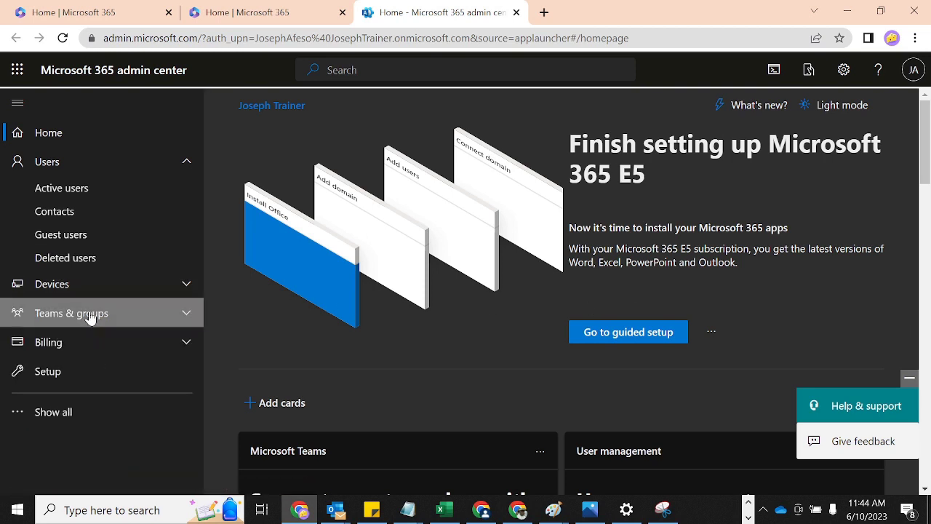
click(89, 314)
click(95, 348)
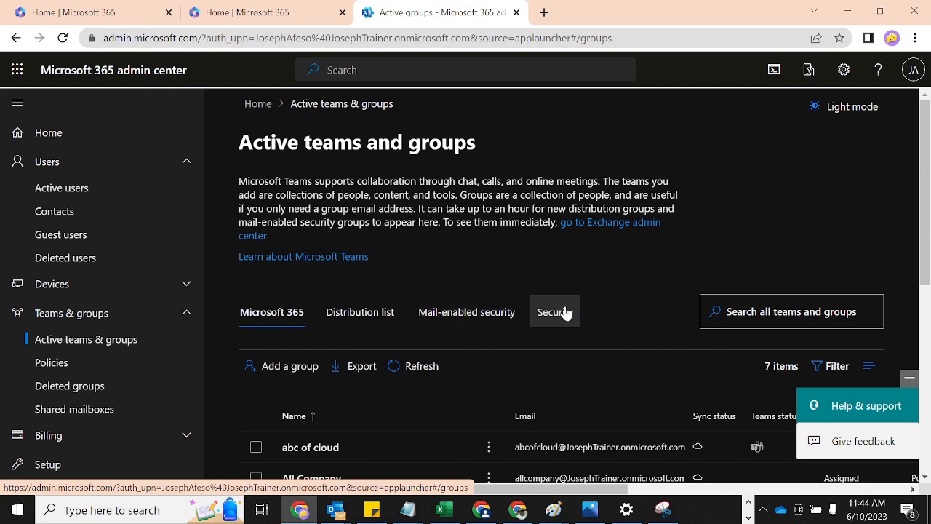
Start adding a group, keep Microsoft 365 (recommended) as its type and continue to the basics.
click(282, 364)
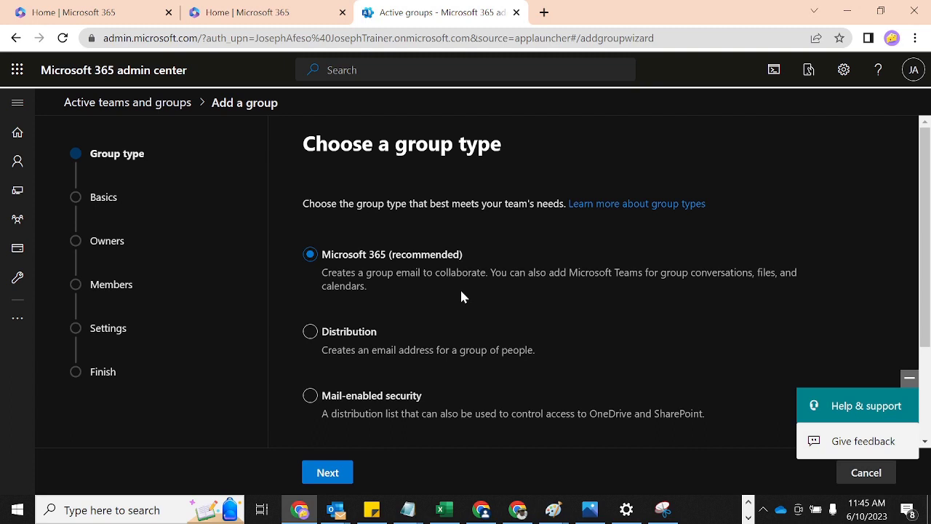
click(909, 378)
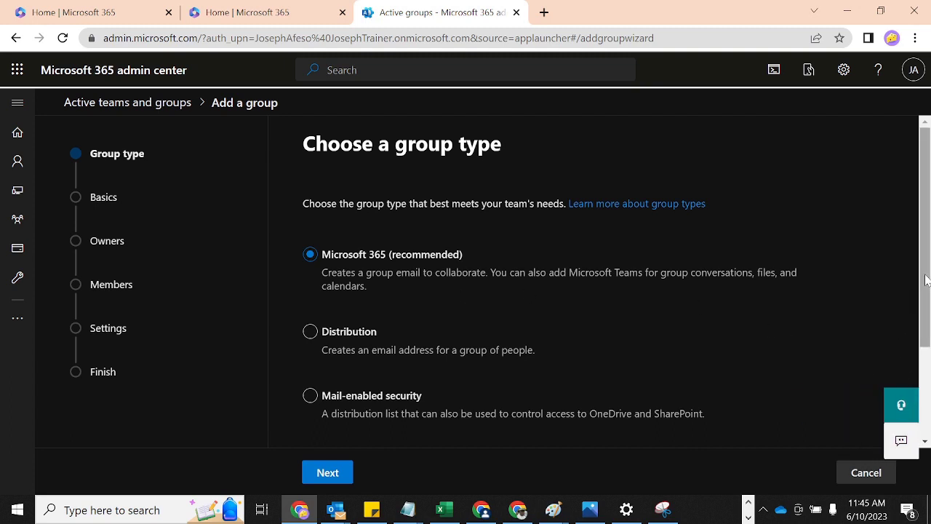
drag(926, 280, 928, 329)
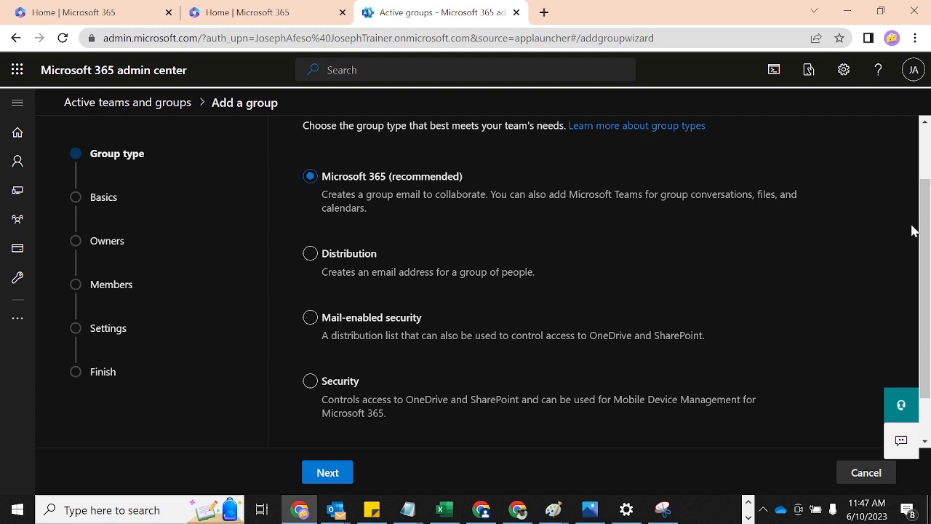
scroll(911, 218, down, 1)
scroll(906, 189, up, 2)
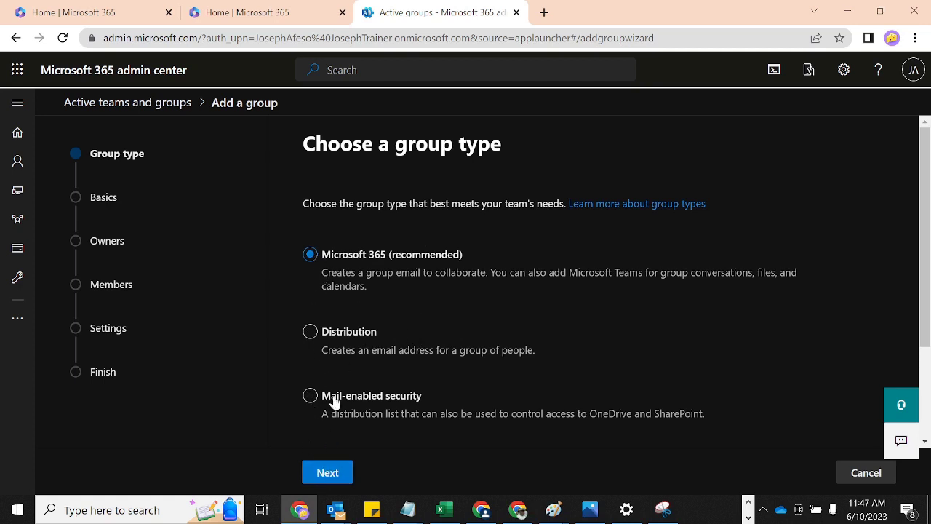
click(326, 472)
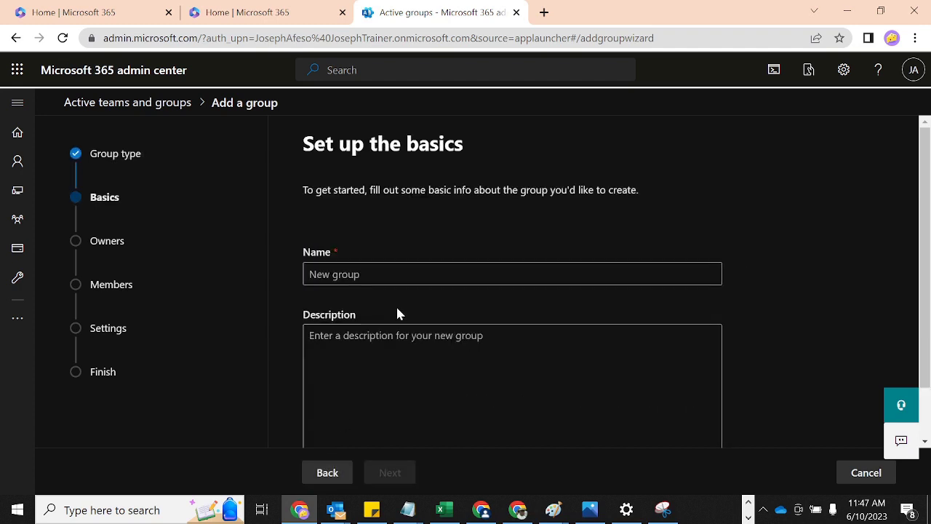
Name the group "Starting with M365", describe it as "This is a demo group" and continue to the owners.
click(396, 274)
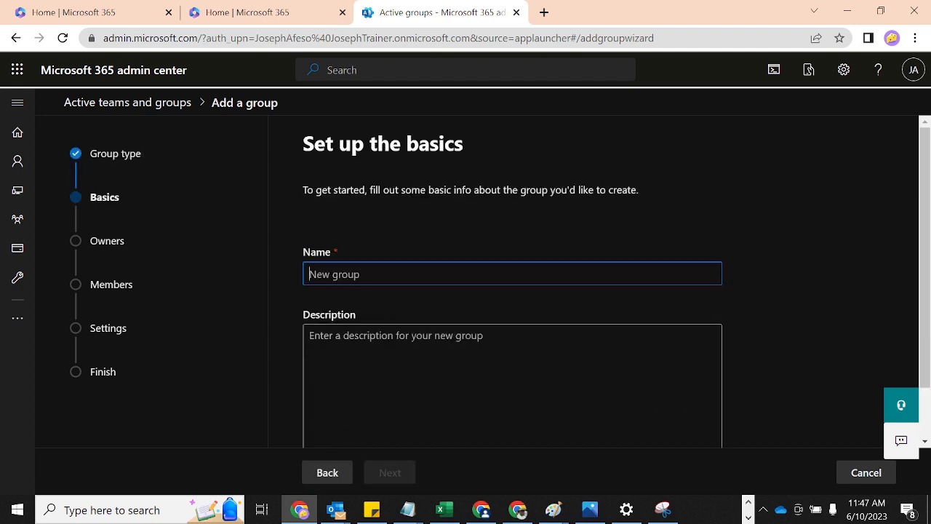
text(Starting with M365)
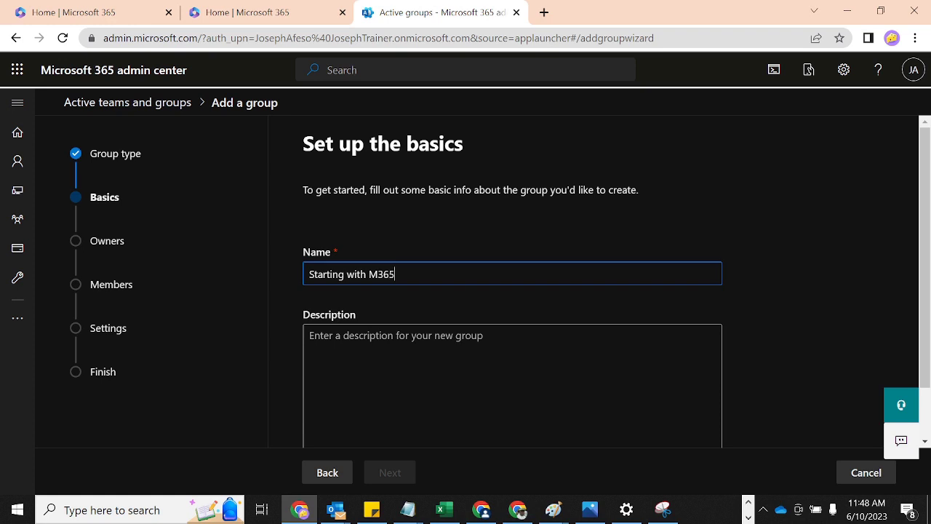
click(926, 186)
scroll(926, 186, down, 1)
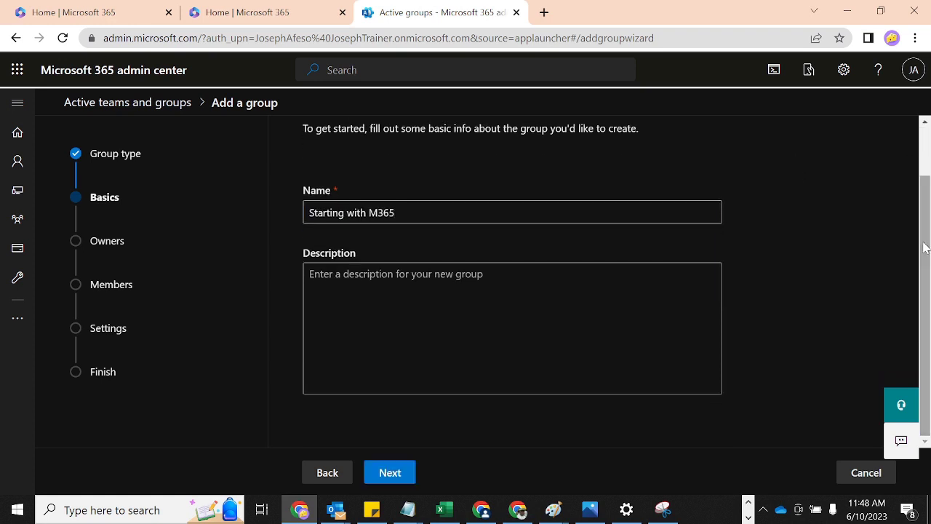
click(371, 271)
text(Ths)
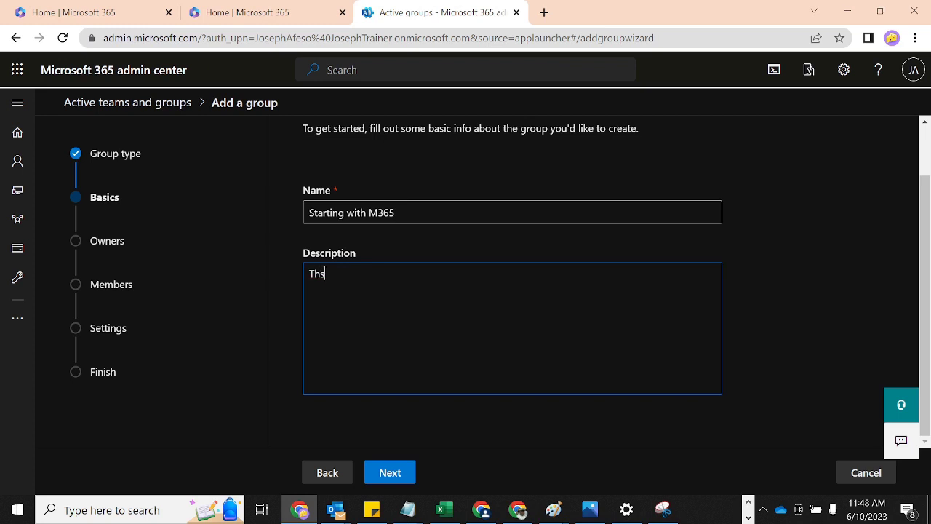
key(BackSpace)
text(is is a demo group)
click(388, 473)
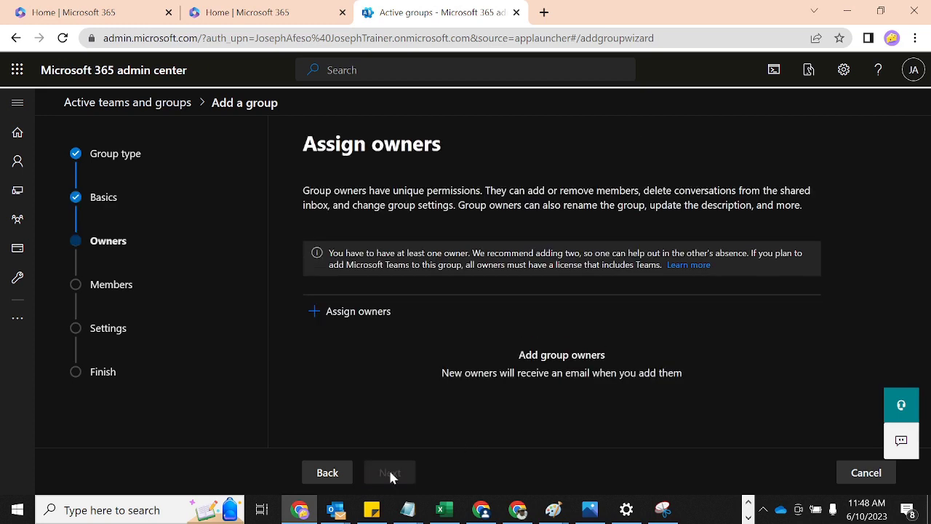
Assign the first listed user and the signed-in administrator as group owners, then continue to the members.
click(361, 311)
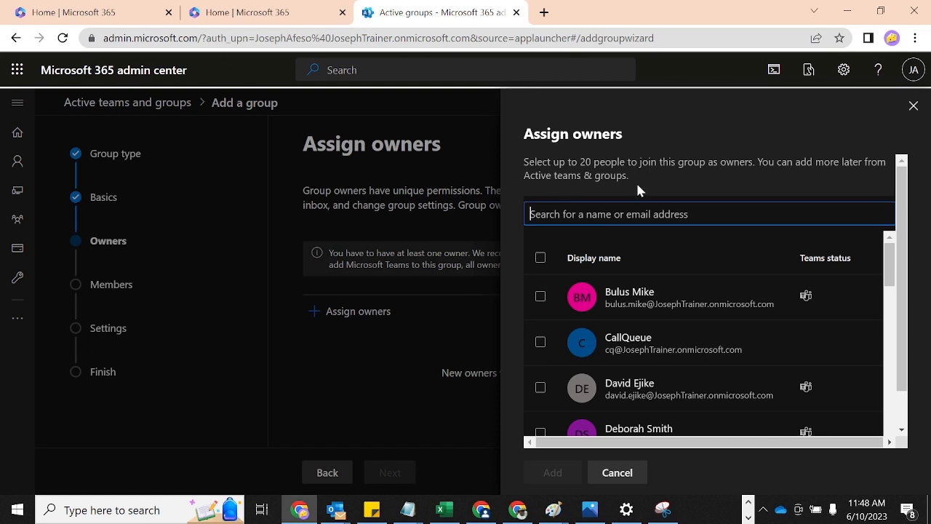
click(541, 298)
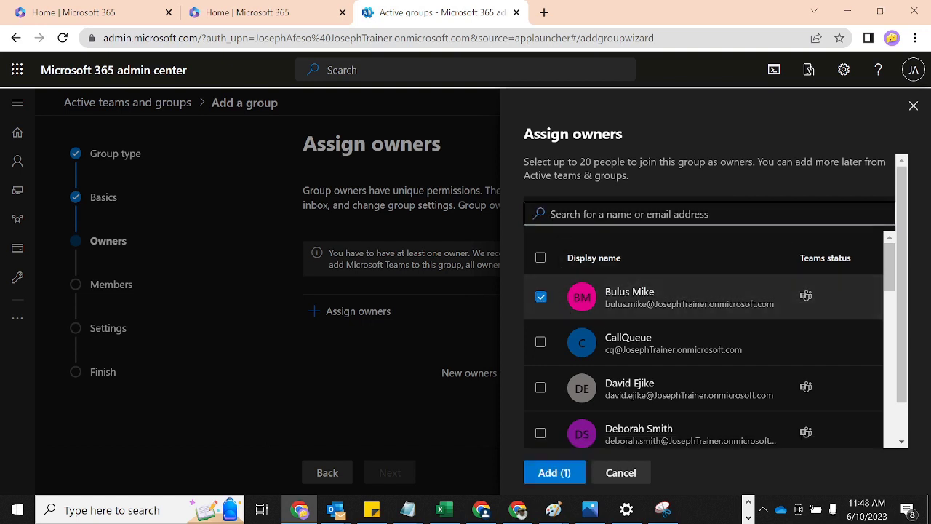
text(jose)
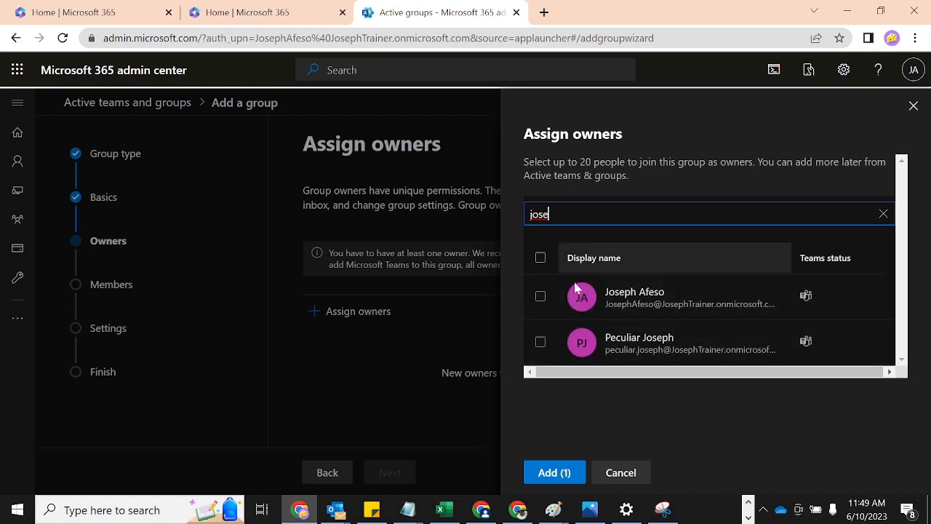
click(541, 297)
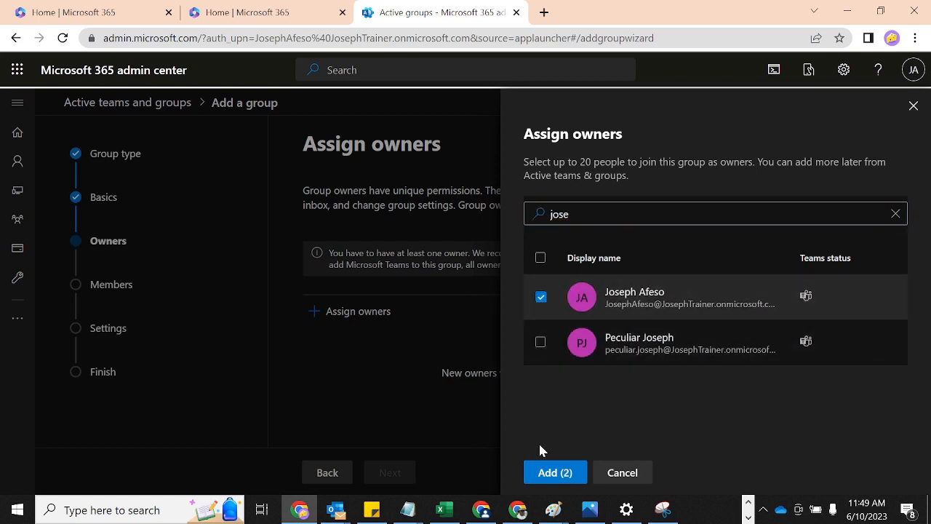
click(555, 473)
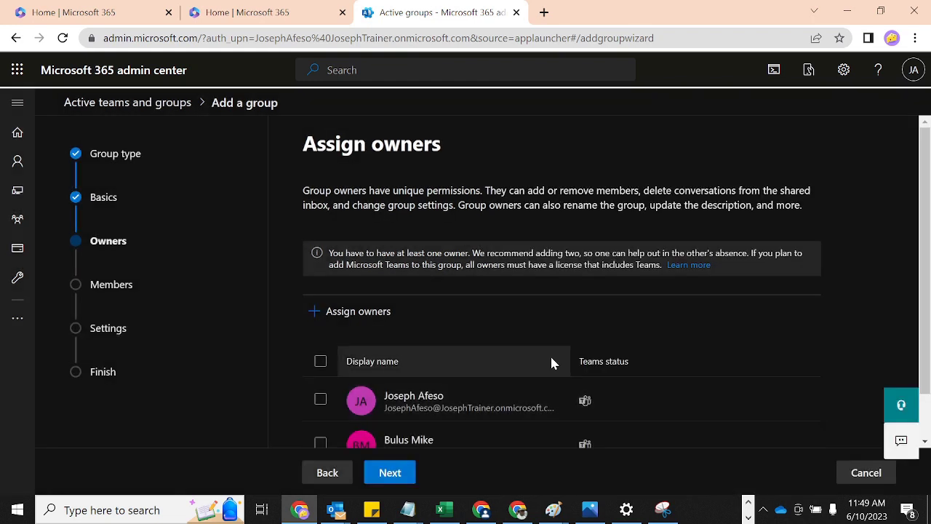
scroll(928, 192, down, 1)
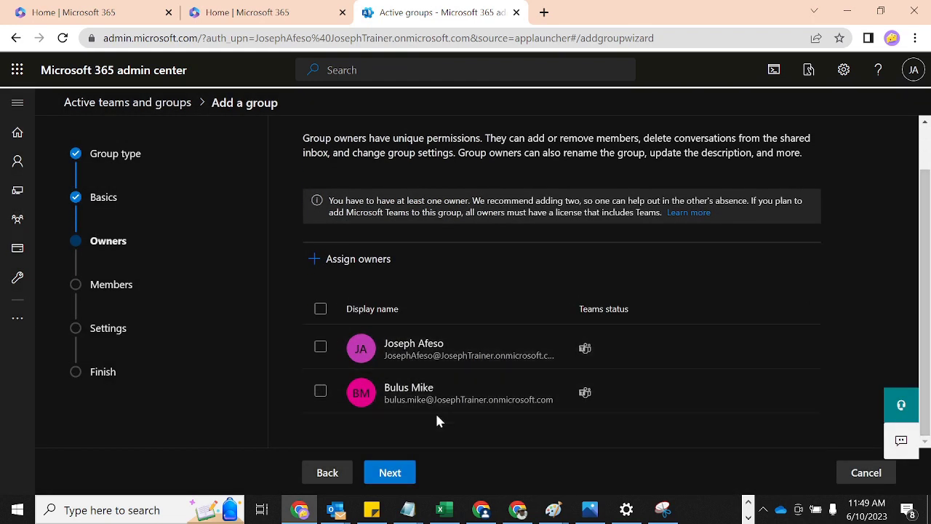
click(379, 475)
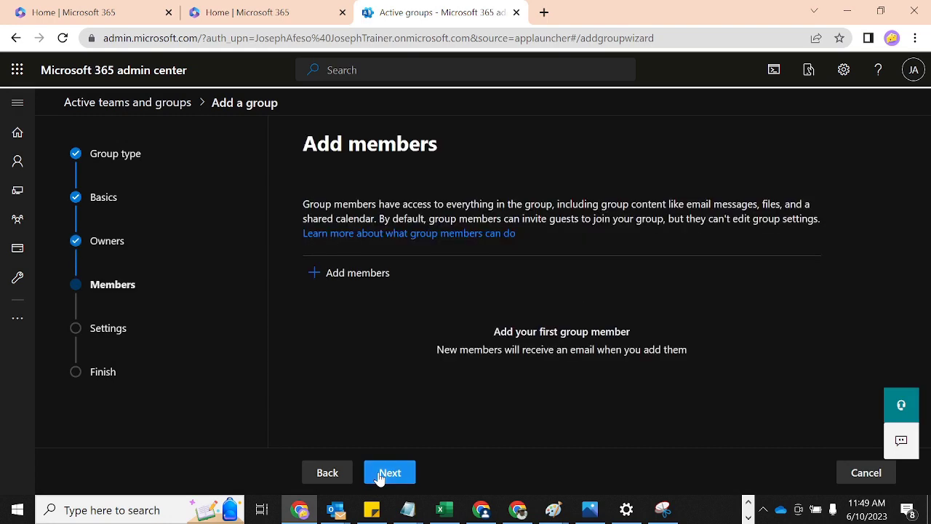
Add the third to sixth listed users as group members and continue to the group settings.
click(340, 275)
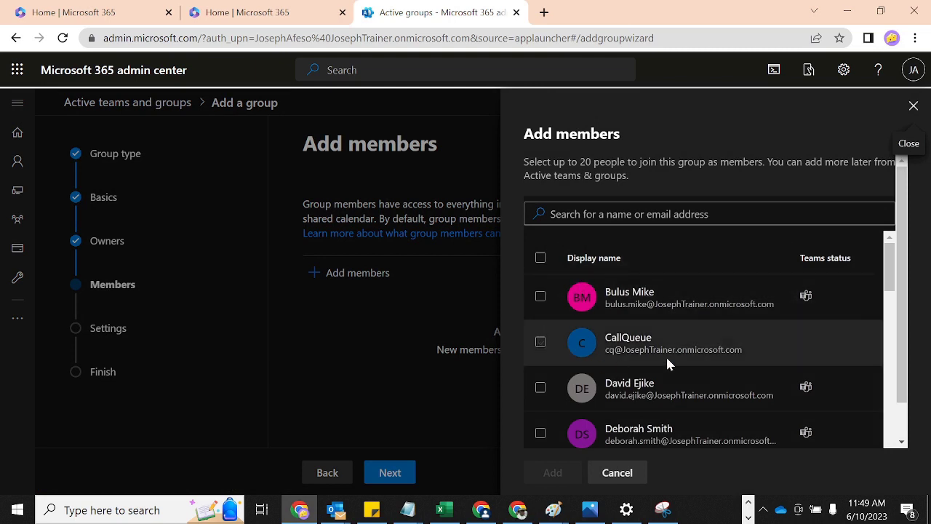
click(540, 388)
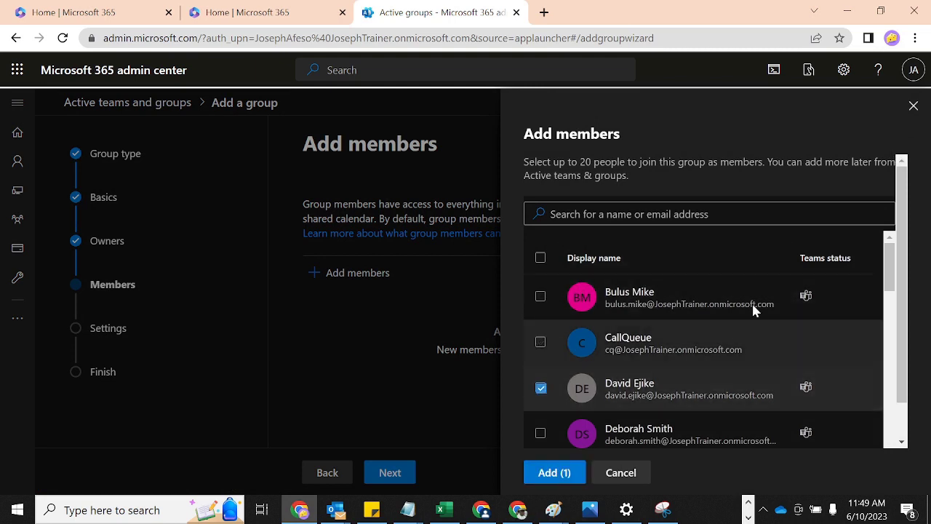
scroll(890, 275, down, 2)
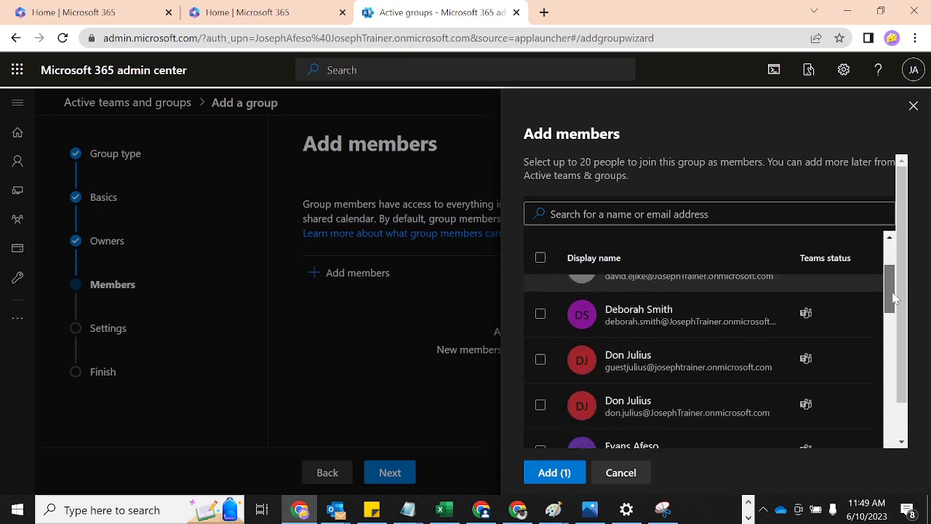
click(541, 312)
click(540, 357)
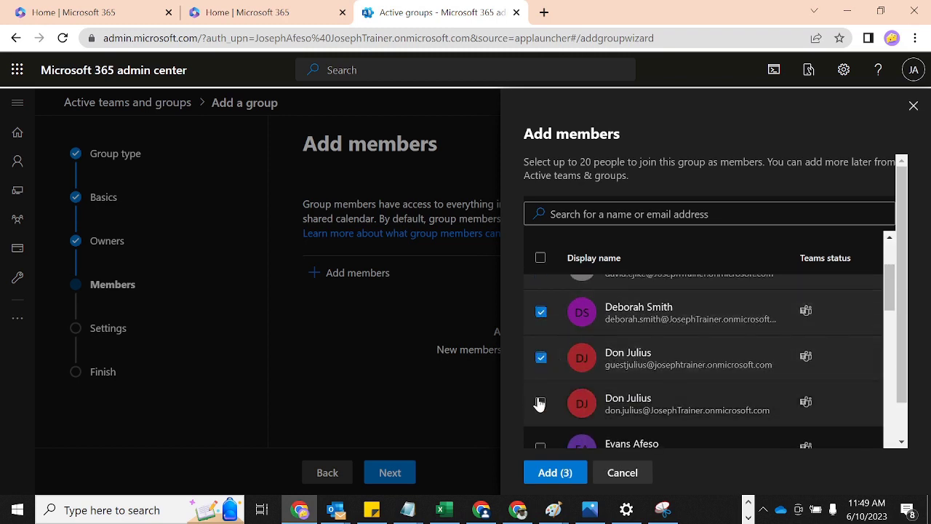
click(539, 403)
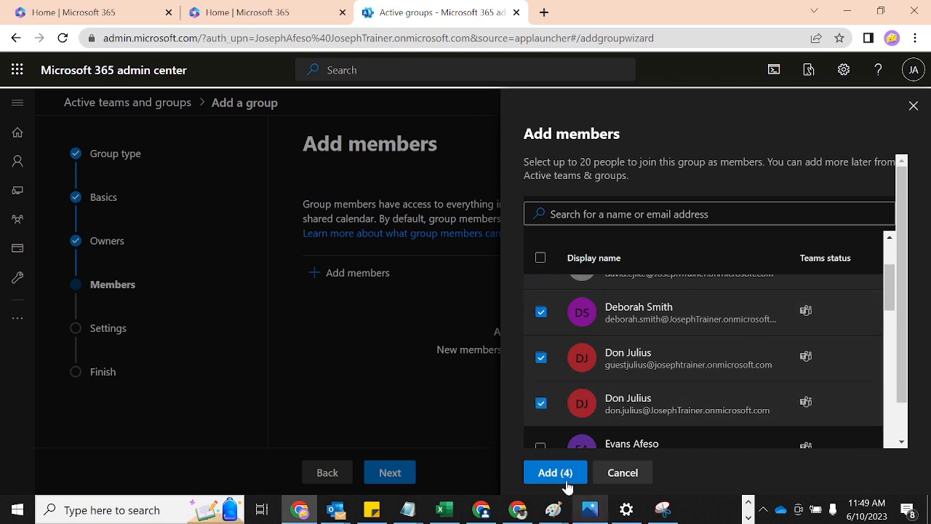
click(541, 471)
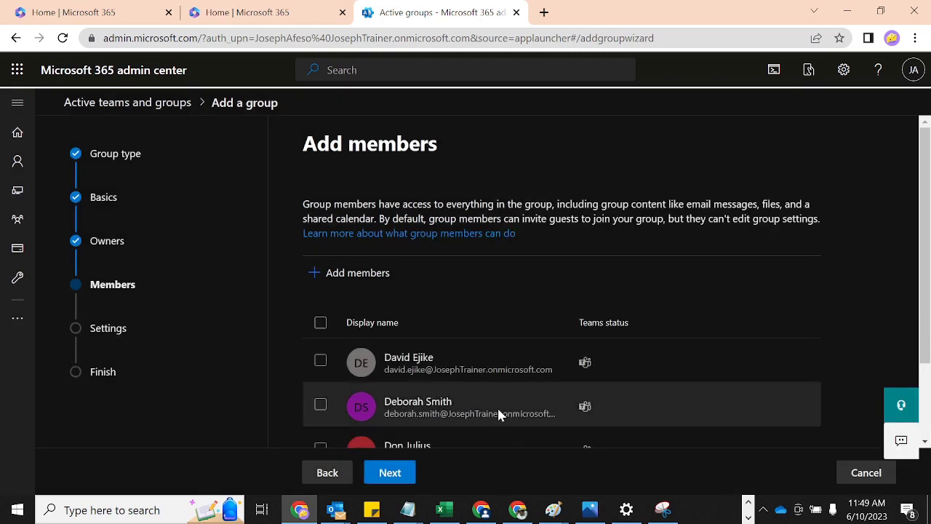
scroll(927, 284, down, 2)
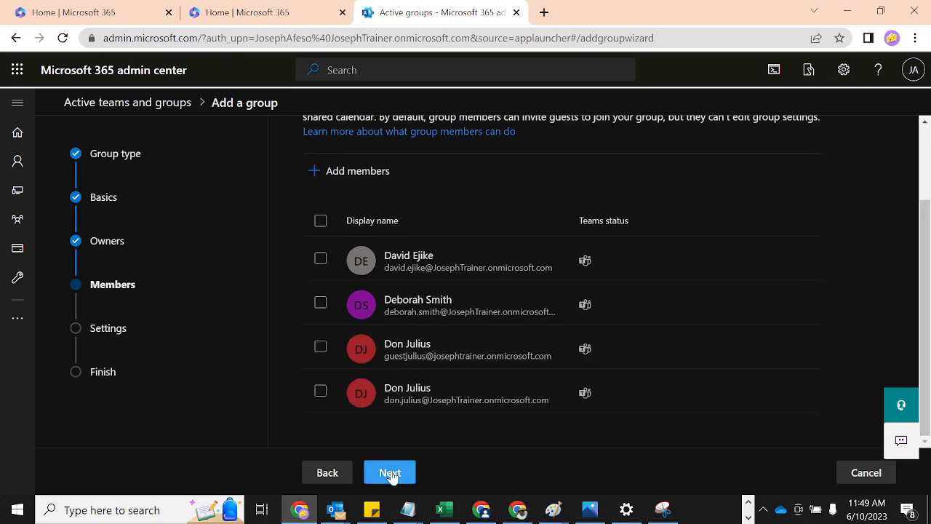
click(391, 472)
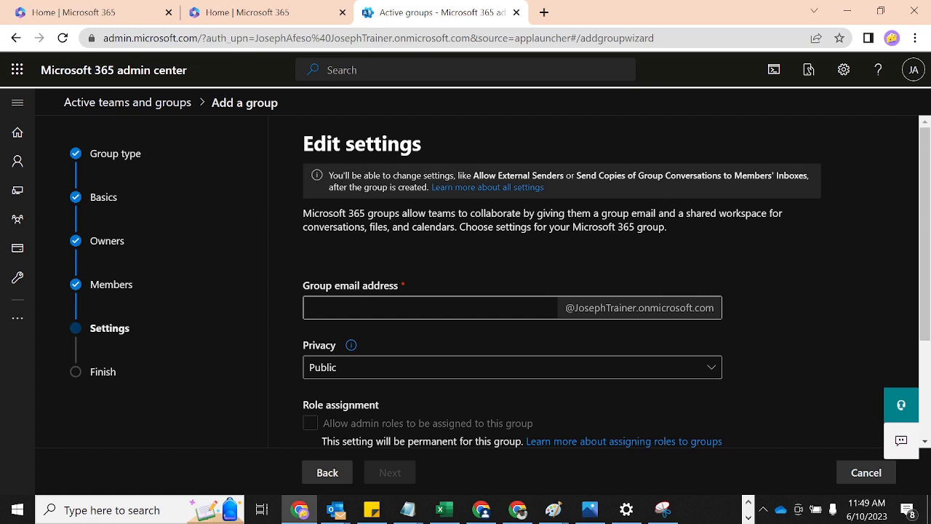
Set the group email alias to "m365start".
click(310, 307)
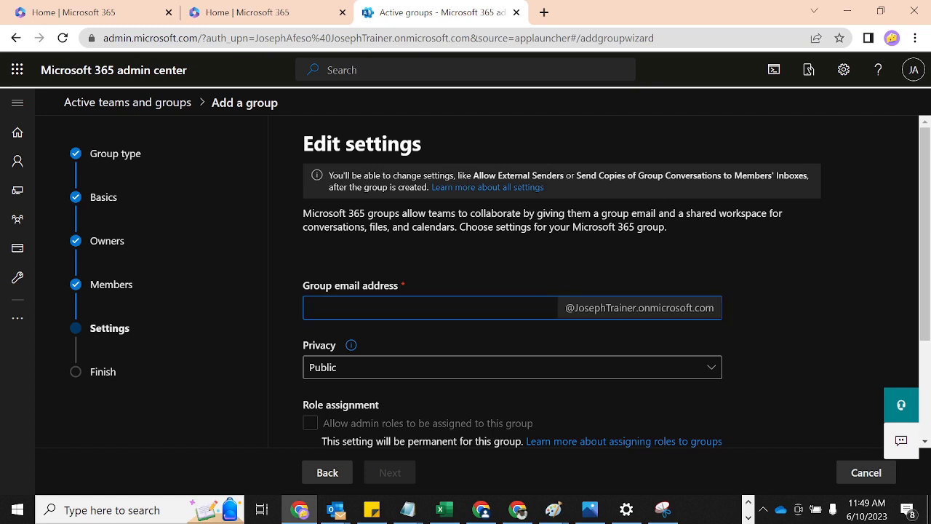
text(starting)
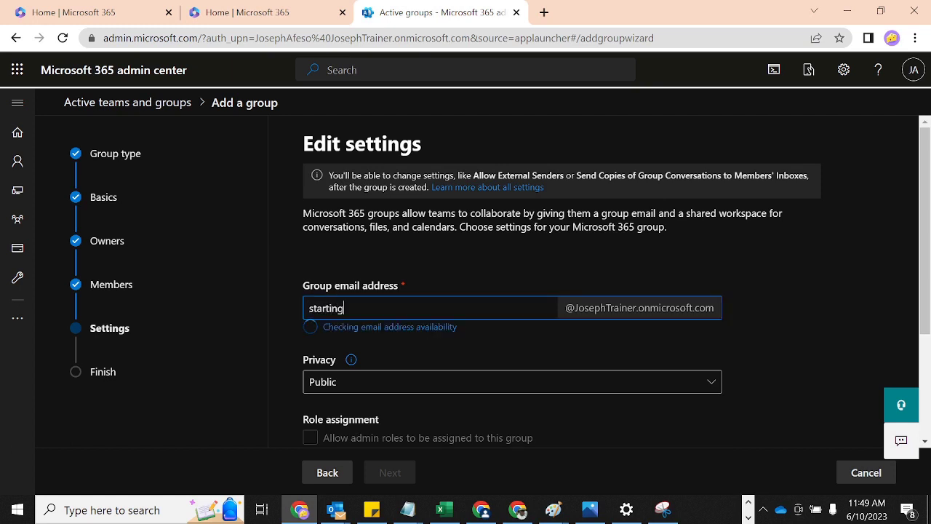
key(BackSpace)
text(with)
key(BackSpace)
key(BackSpace)
key(BackSpace)
key(BackSpace)
key(BackSpace)
key(BackSpace)
key(BackSpace)
key(BackSpace)
key(BackSpace)
key(BackSpace)
key(BackSpace)
key(BackSpace)
text(m365start)
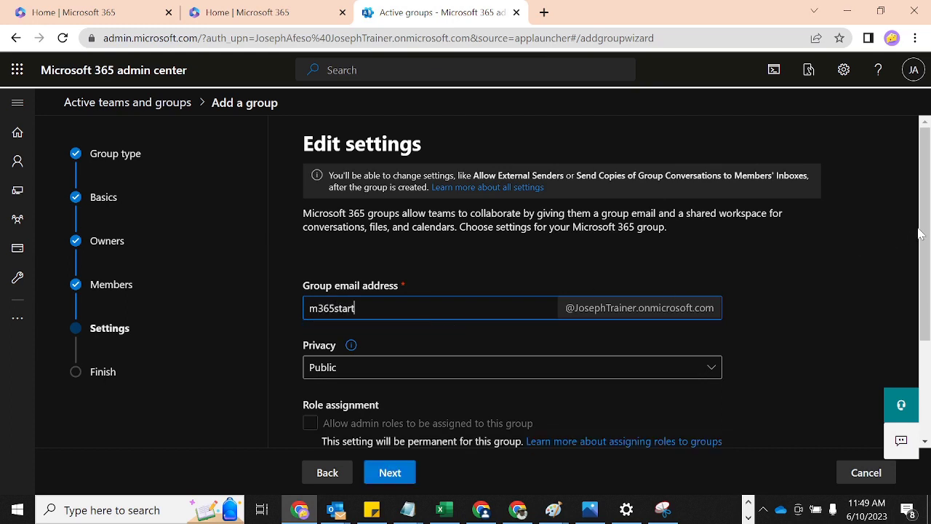
Review the group's privacy and role assignment settings, keeping "Create a team for this group" selected.
scroll(925, 266, down, 2)
scroll(926, 266, down, 2)
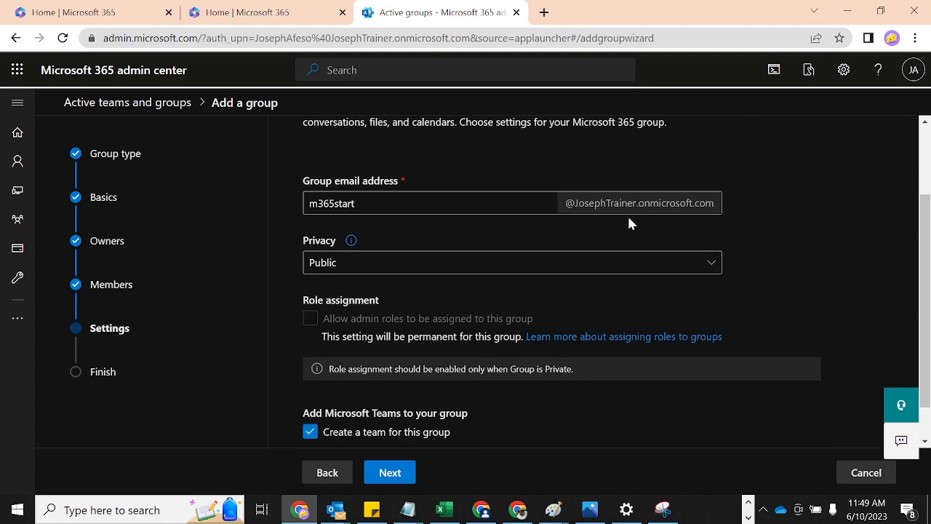
mouse_move(350, 248)
scroll(918, 239, down, 1)
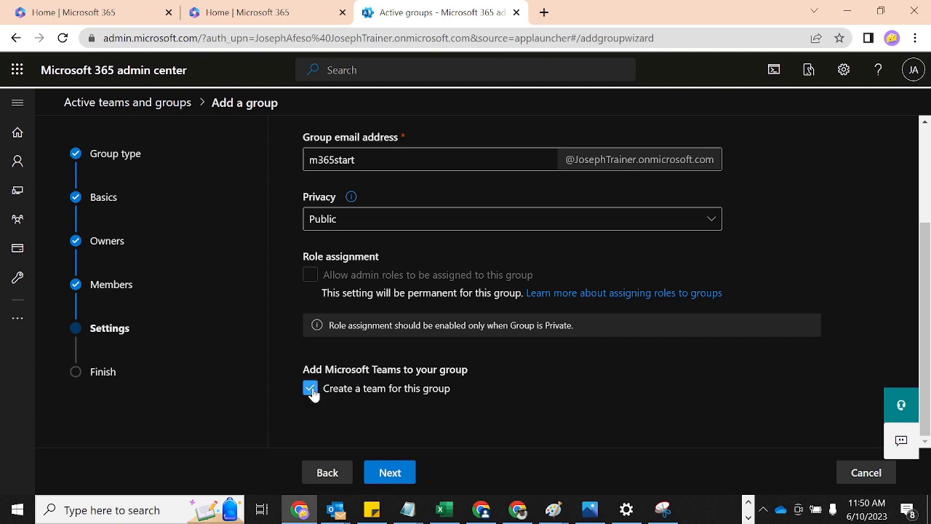
click(312, 391)
click(309, 387)
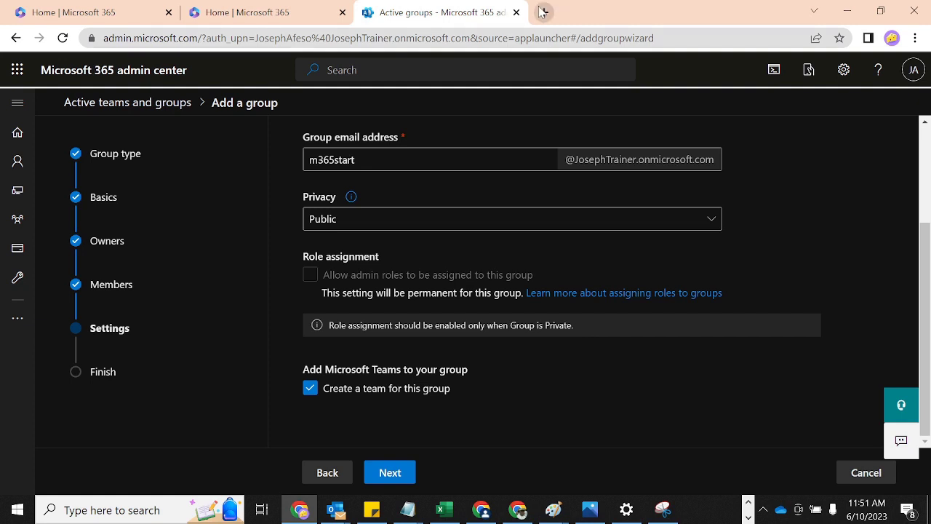
Open Microsoft Teams from the Microsoft 365 home page, look through the existing teams and check the signed-in account.
click(264, 9)
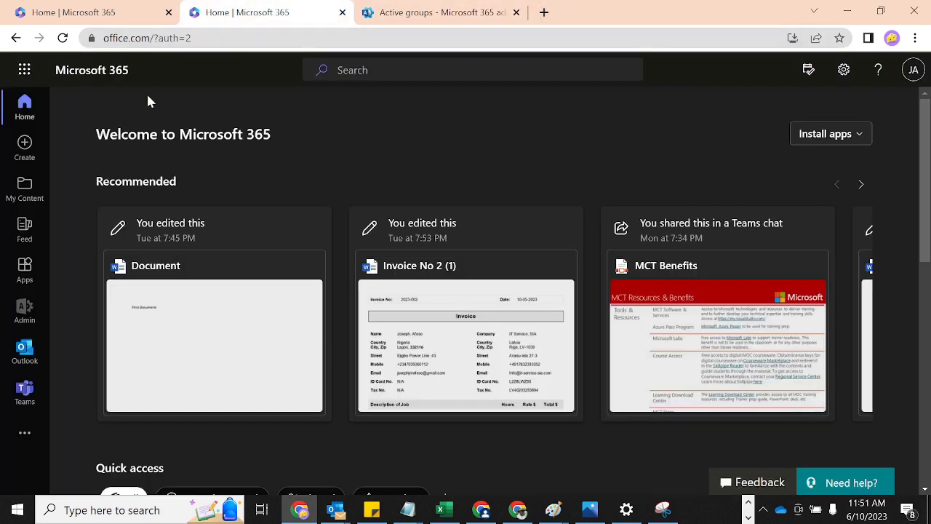
click(25, 389)
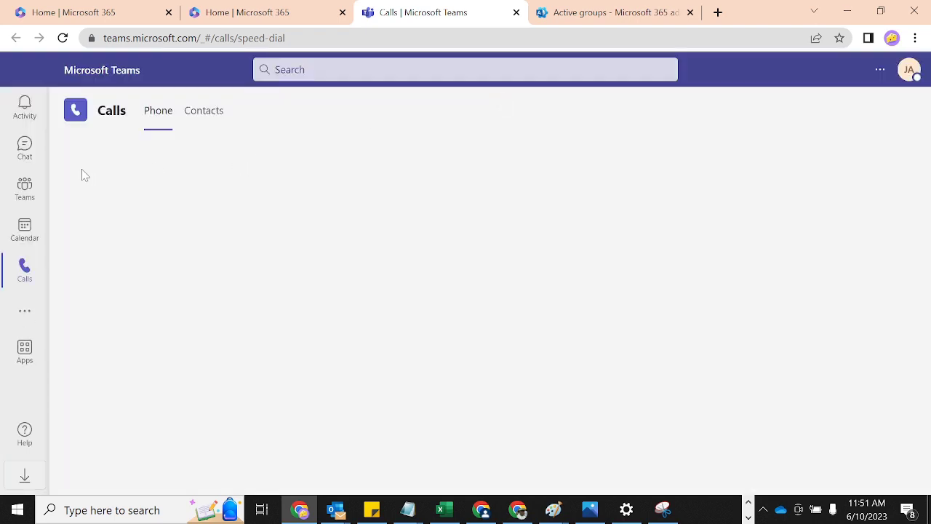
click(25, 188)
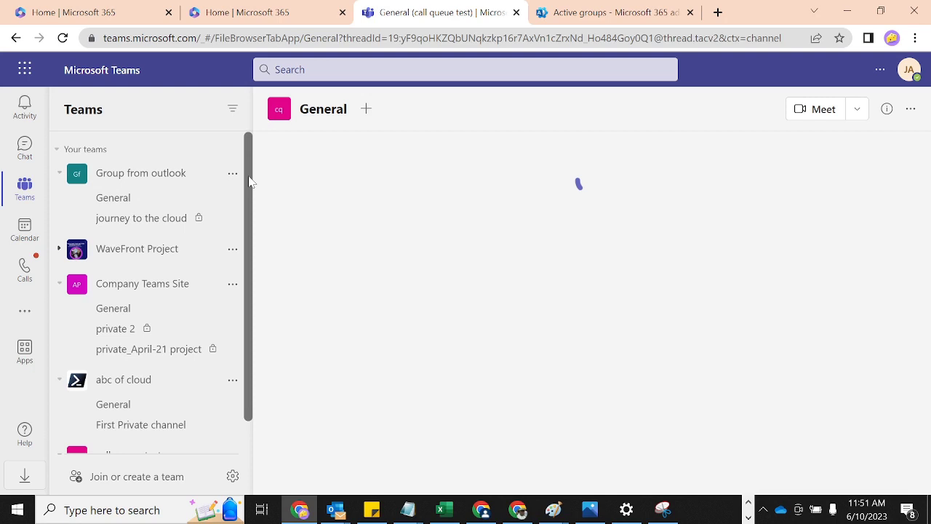
drag(248, 181, 249, 234)
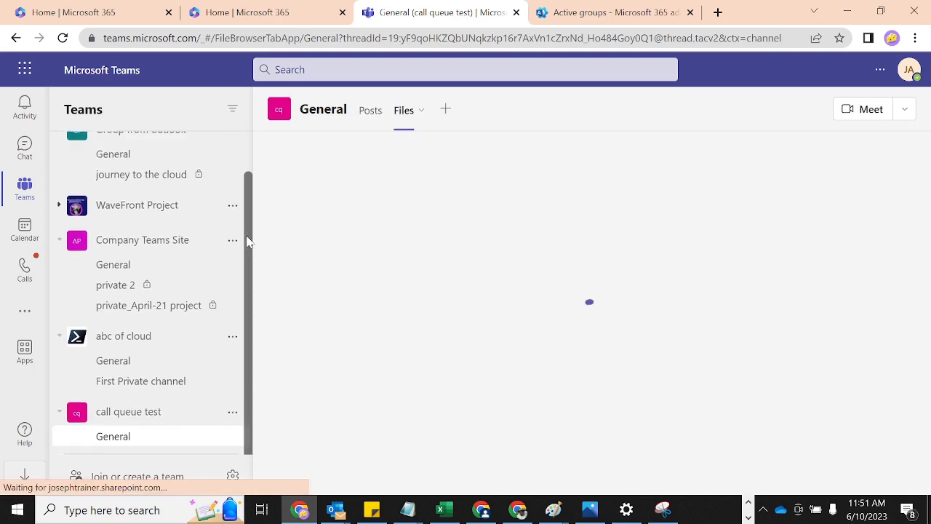
drag(248, 241, 245, 182)
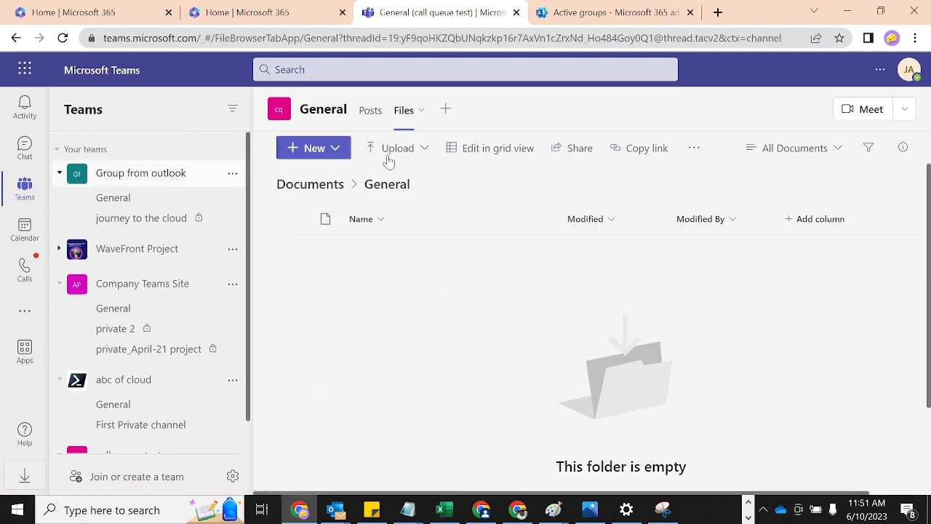
click(910, 77)
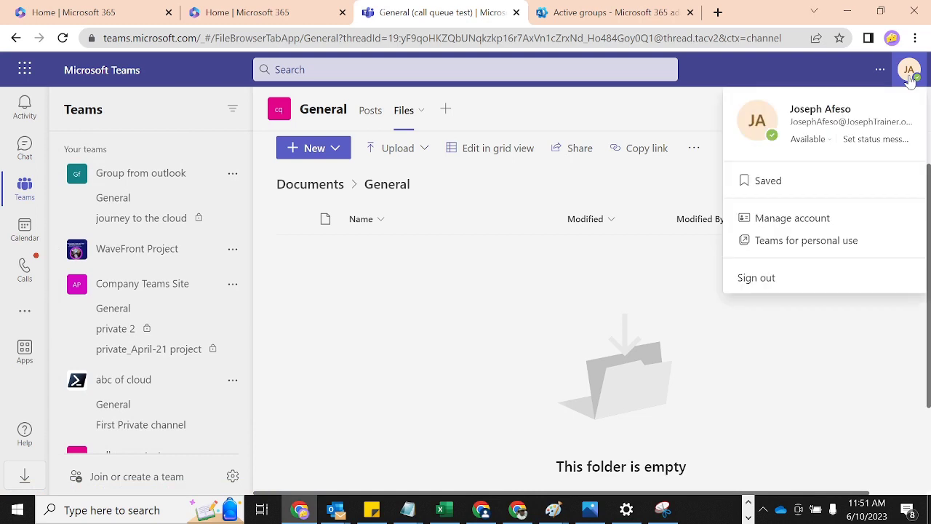
click(909, 77)
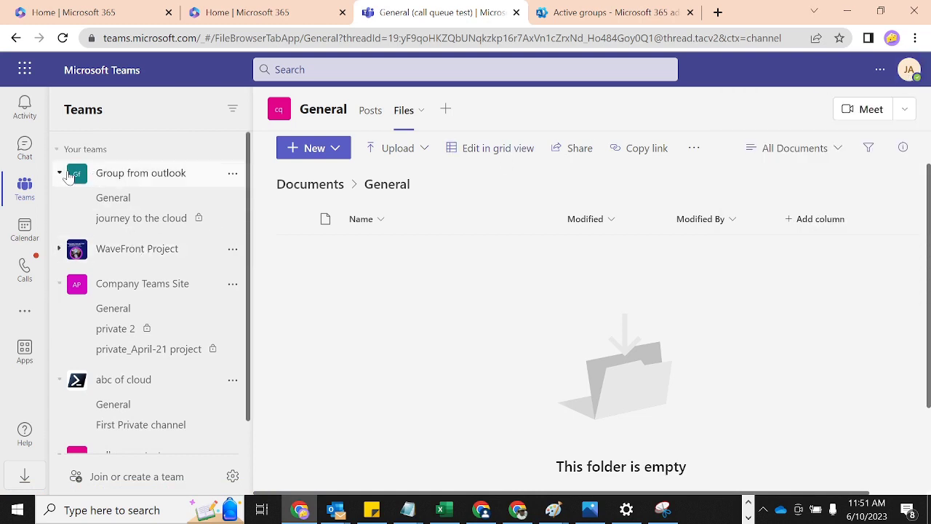
Collapse the channel lists of the Group from outlook, Company Teams Site and abc of cloud teams.
click(64, 174)
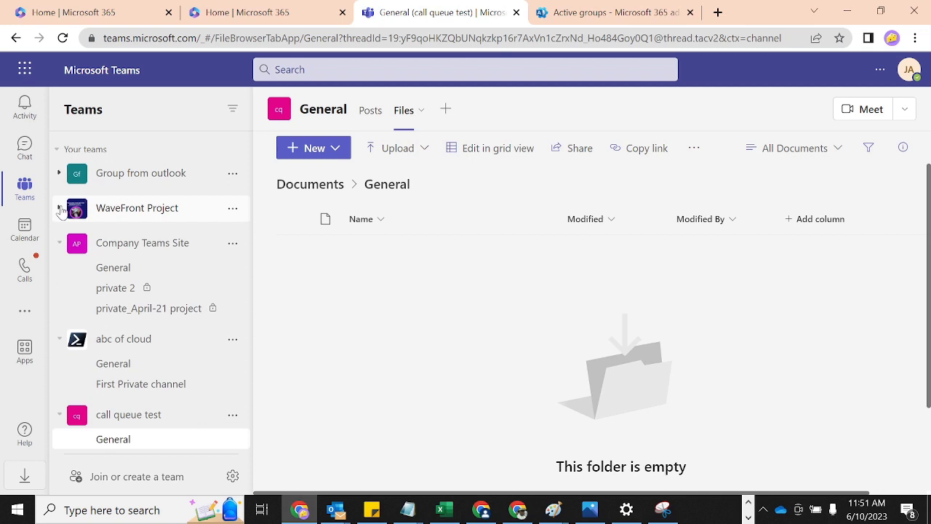
click(60, 243)
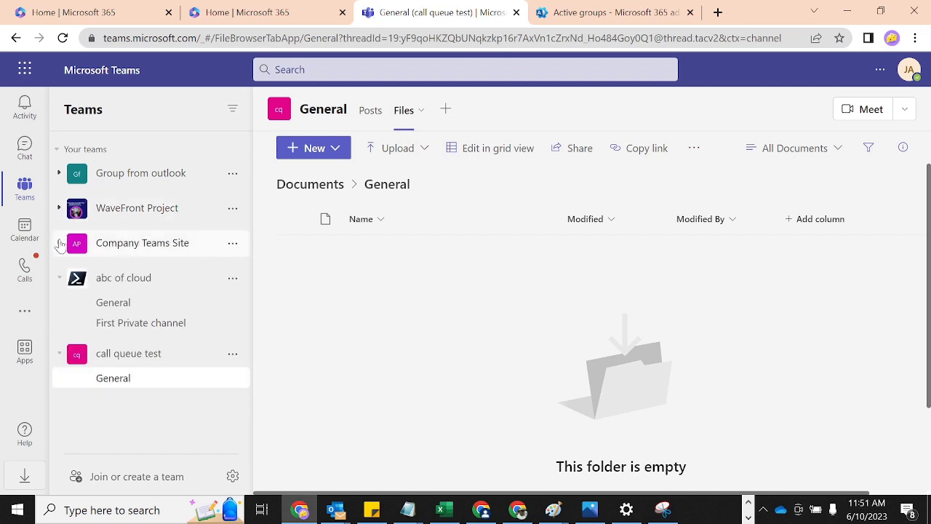
click(61, 277)
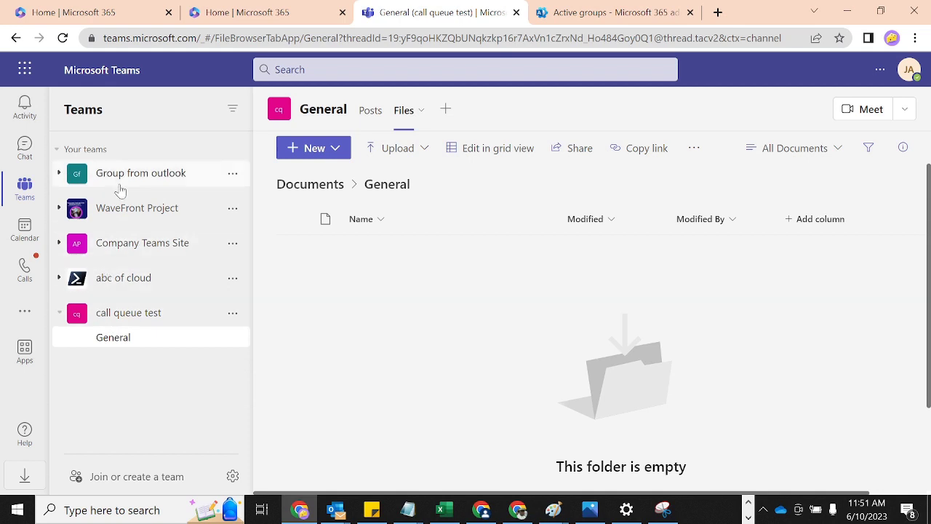
Switch back to the Microsoft 365 admin center, continue to the final wizard page and review the group's name, owners, members and settings.
click(591, 12)
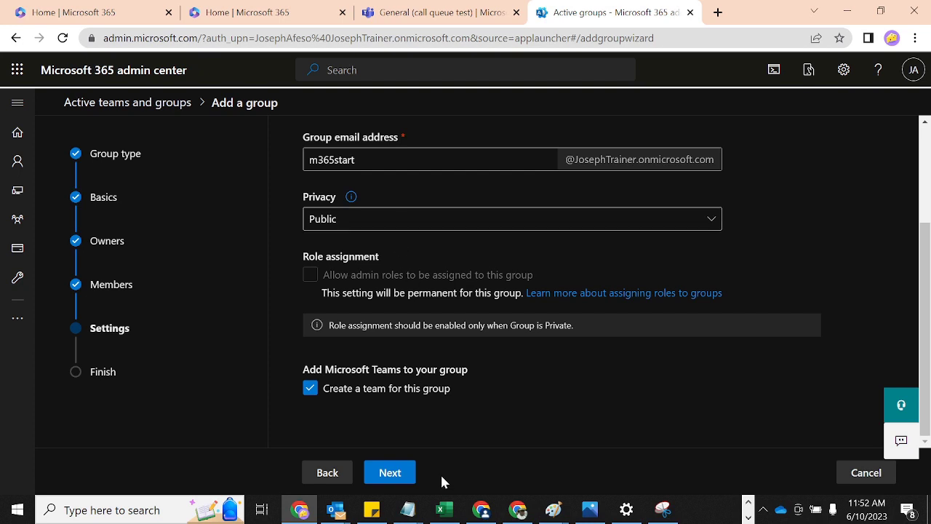
click(391, 473)
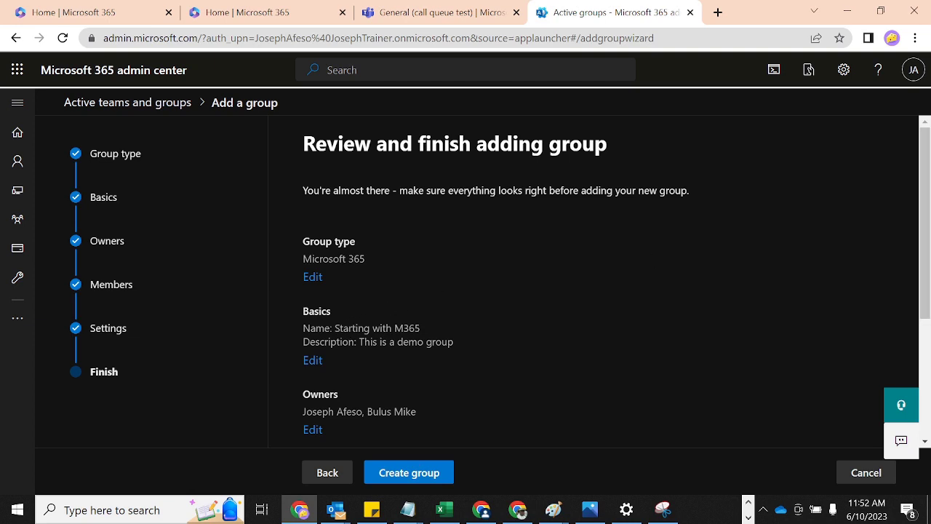
drag(336, 328, 303, 328)
shift+click(428, 329)
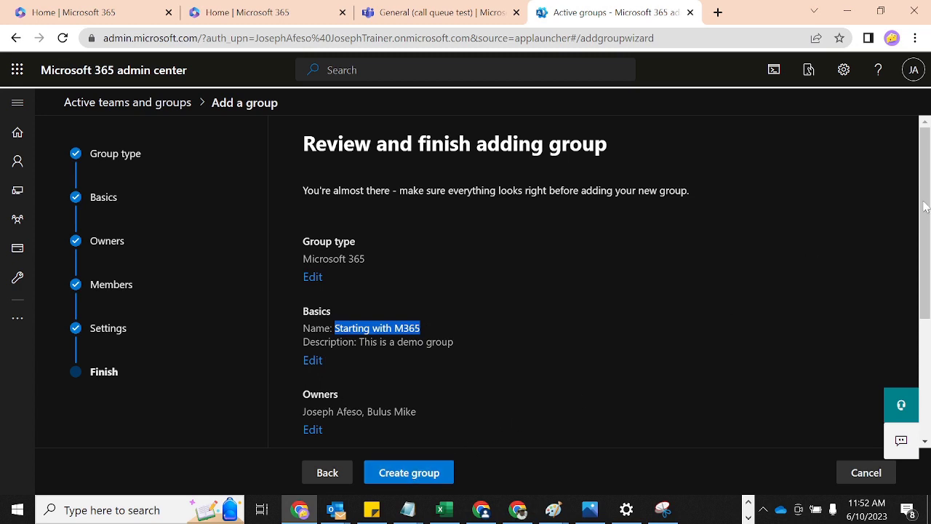
scroll(928, 206, down, 3)
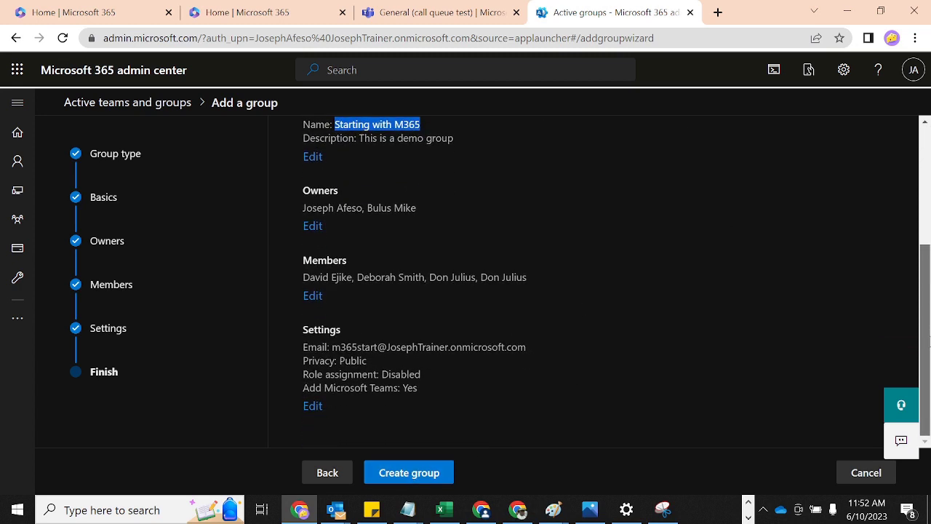
Create the group, read the note on when it appears in the groups list and close the wizard.
click(403, 473)
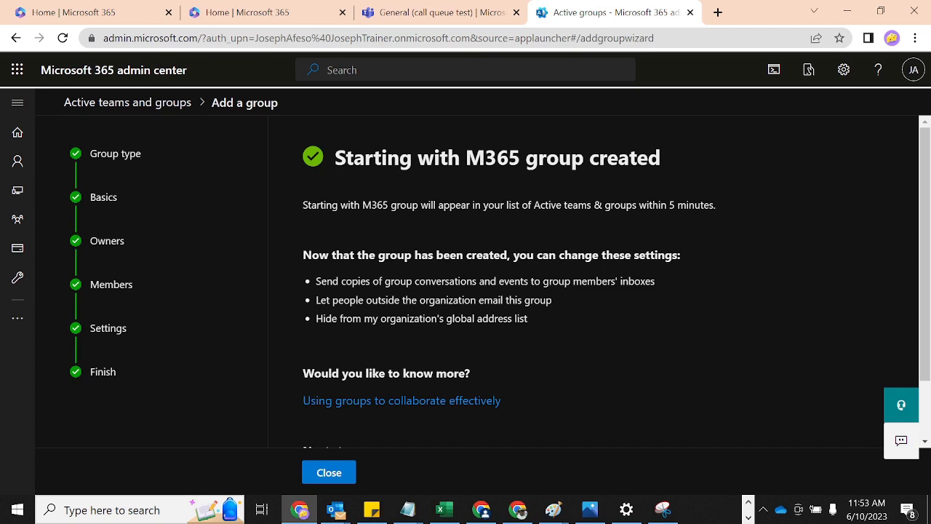
drag(720, 205, 533, 206)
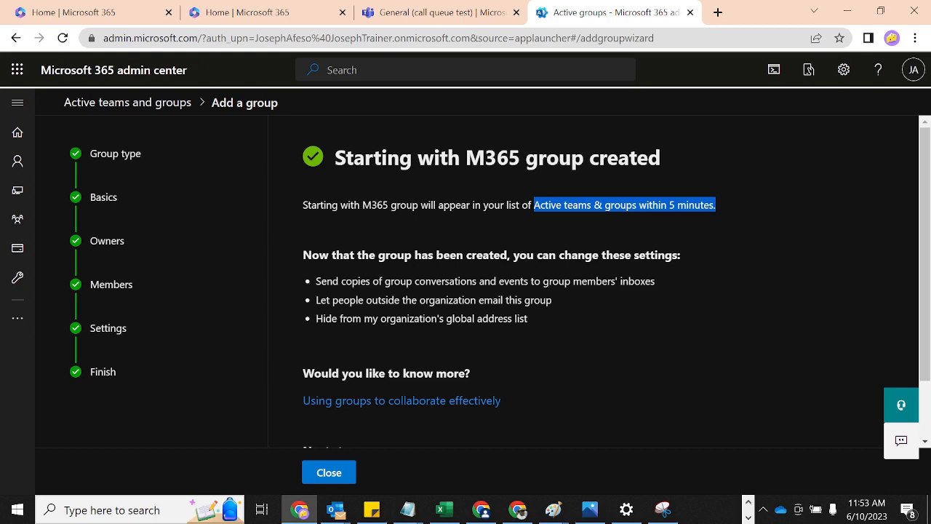
click(320, 474)
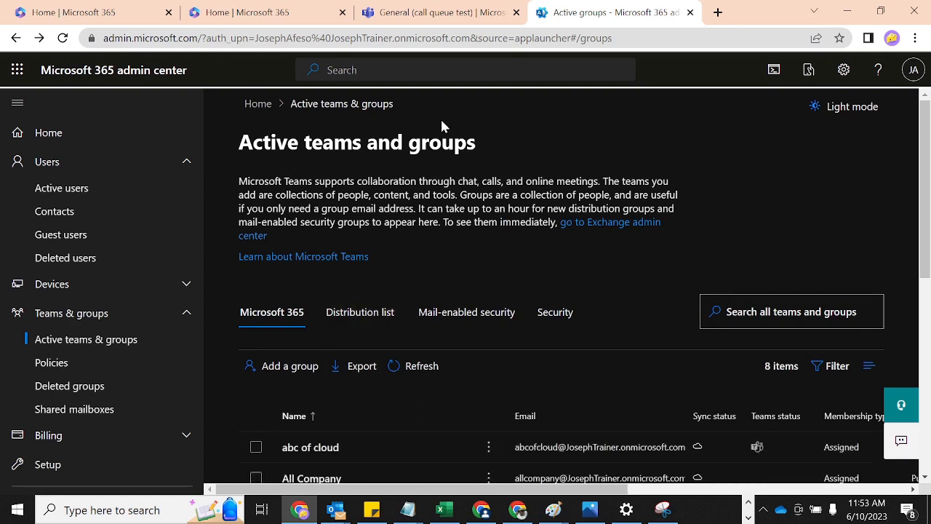
Switch to Microsoft Teams, reload it, open the "Starting with M365" team's General channel and view the team's management options.
click(427, 12)
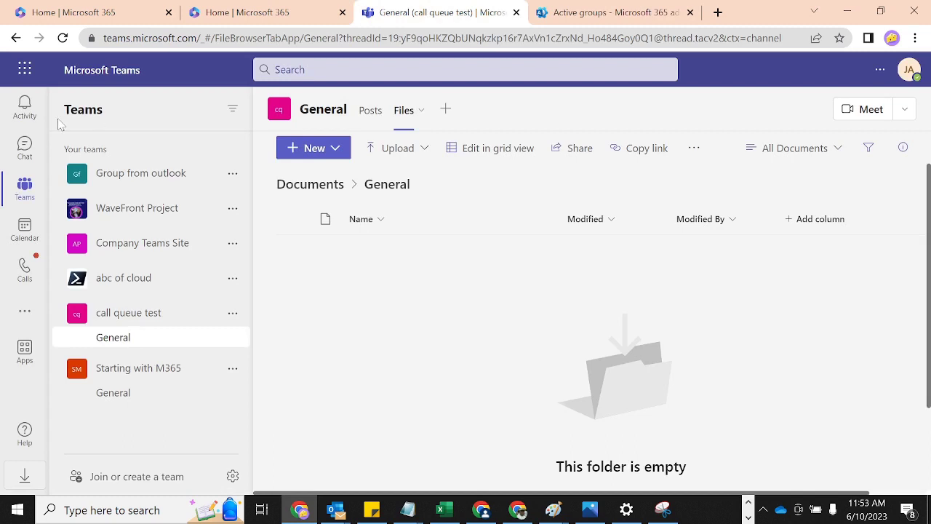
click(63, 39)
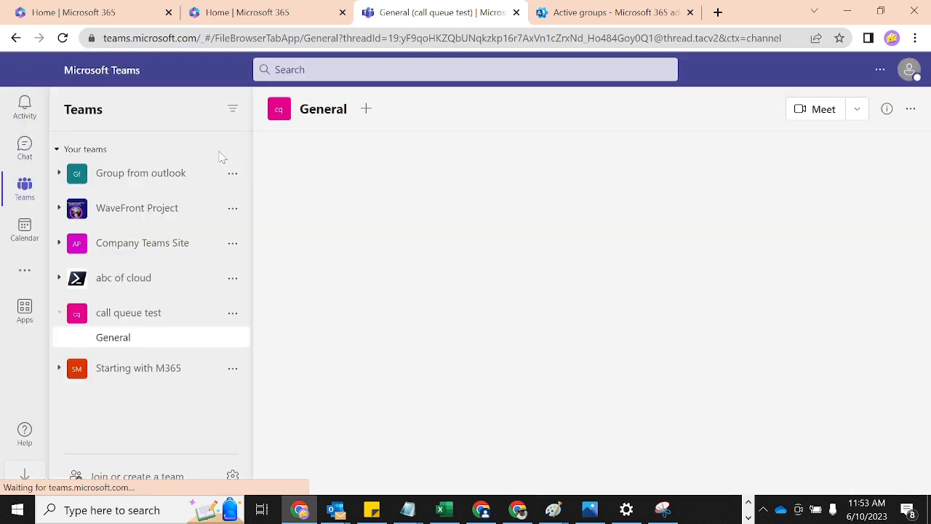
click(62, 369)
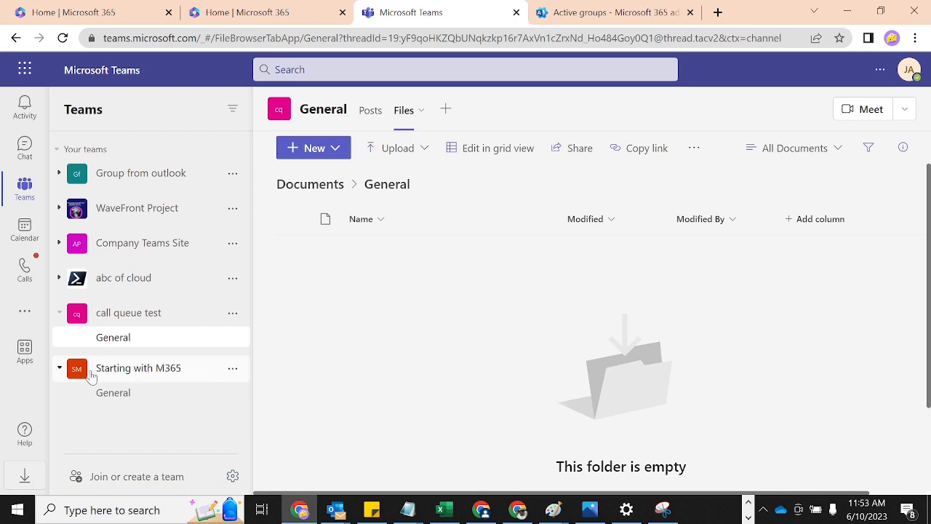
click(60, 368)
click(124, 364)
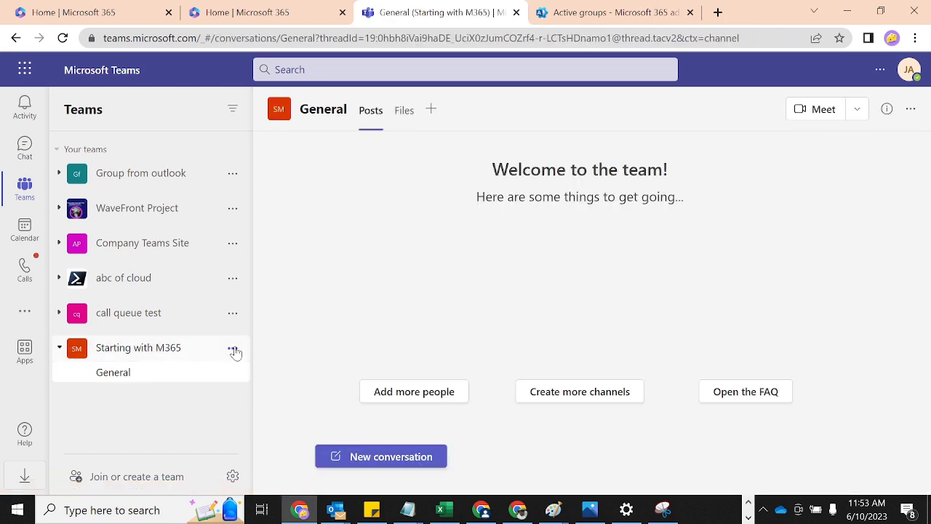
click(234, 350)
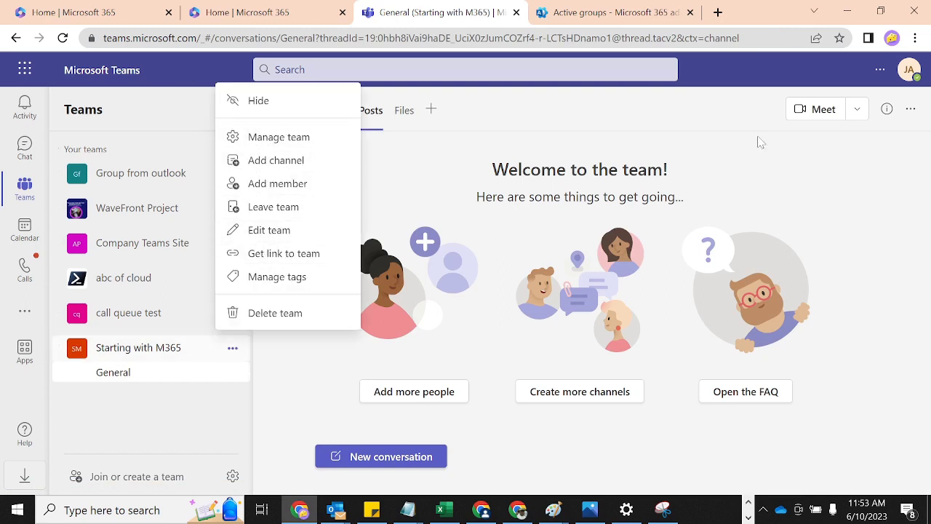
click(762, 197)
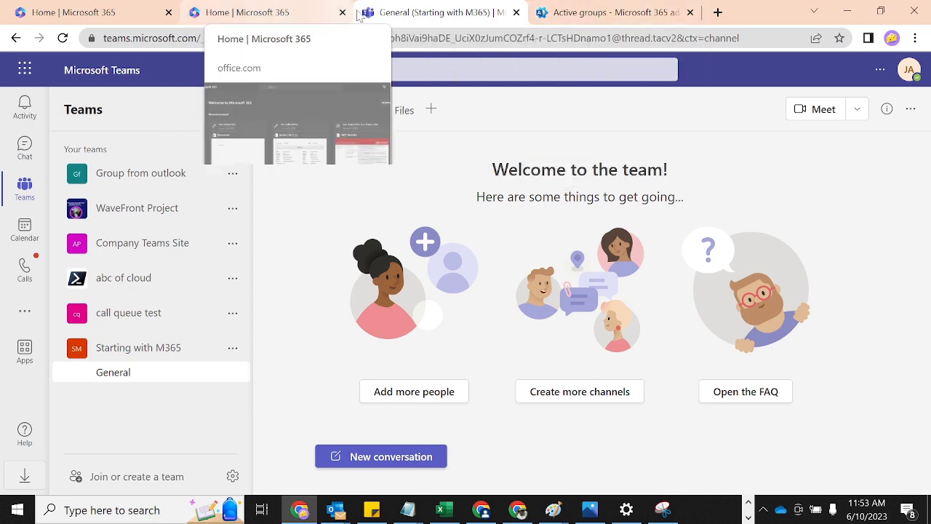
Return to the Microsoft 365 admin center, expand the full navigation and open the SharePoint admin center.
click(557, 11)
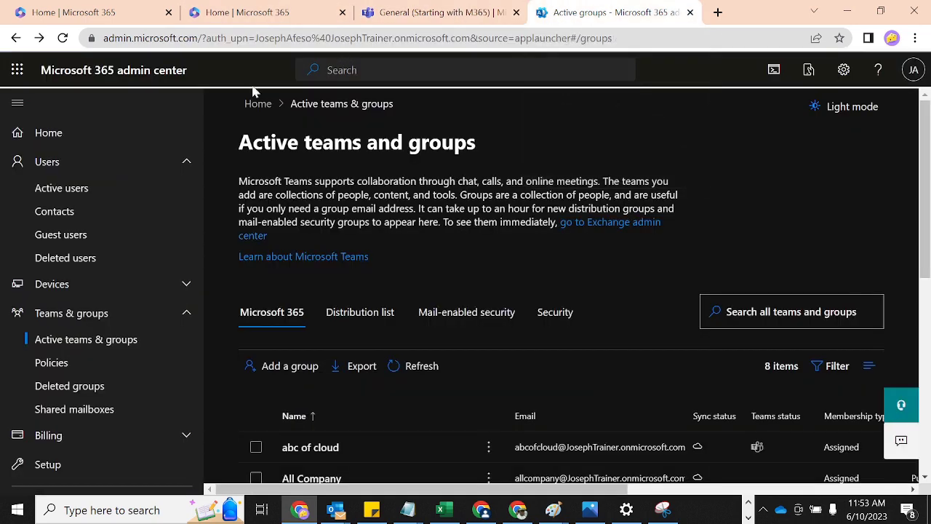
scroll(210, 234, down, 1)
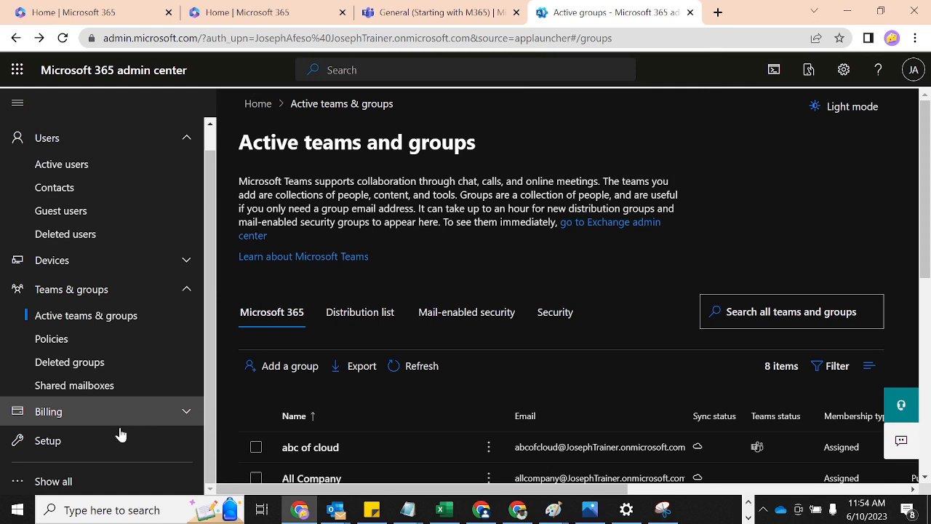
click(75, 480)
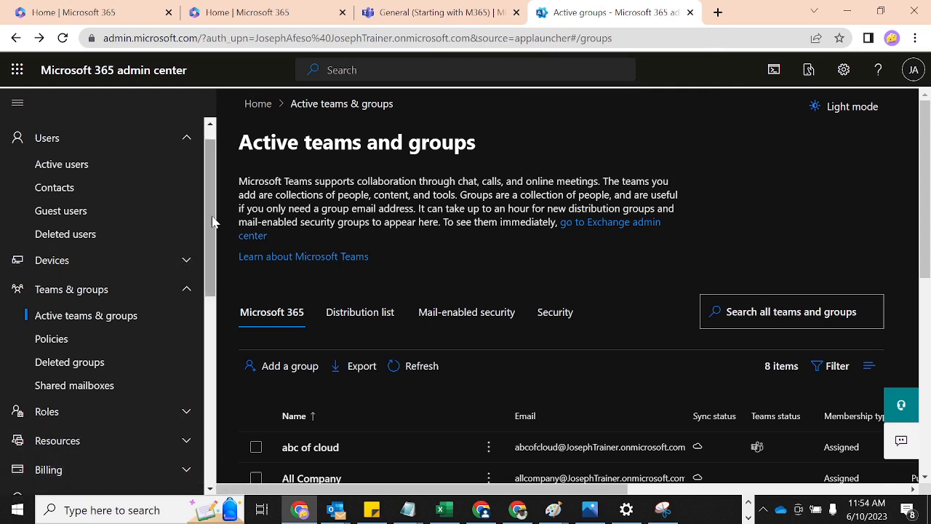
drag(213, 223, 176, 401)
click(93, 408)
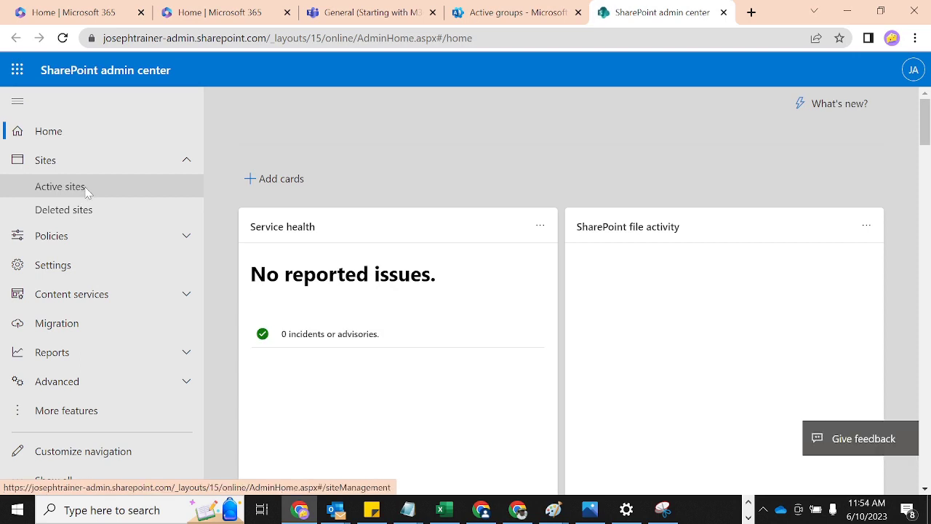
Find the "Starting with M365" site in the list of active SharePoint sites.
click(85, 190)
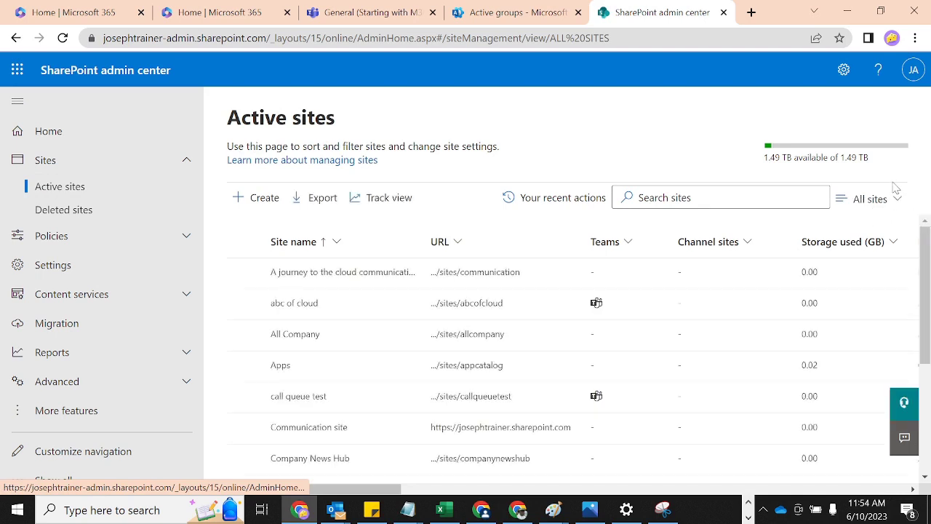
drag(926, 260, 927, 356)
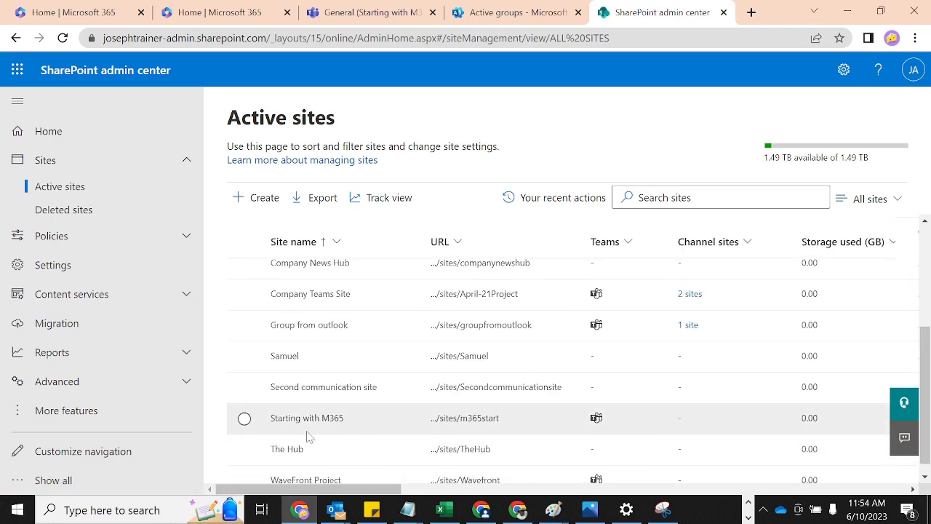
Open the "Starting with M365" SharePoint site and dismiss its site template prompt.
click(459, 419)
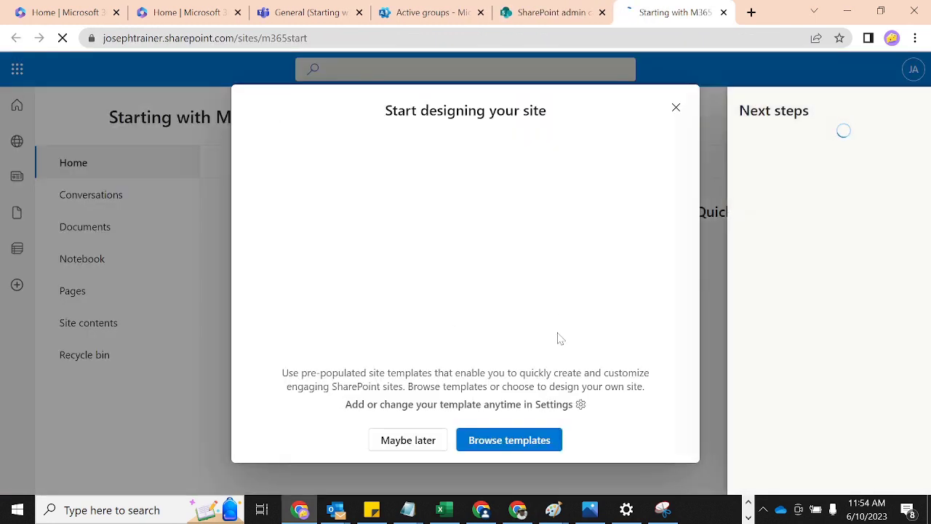
click(677, 108)
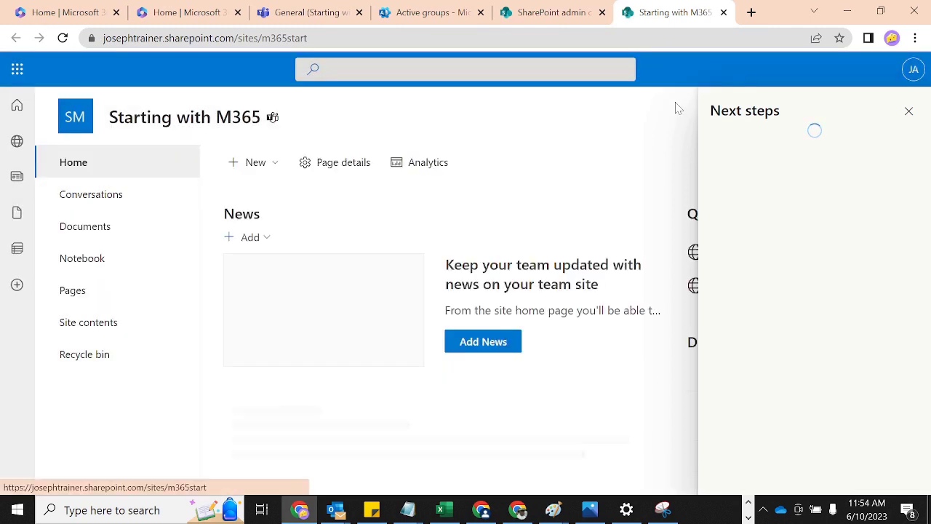
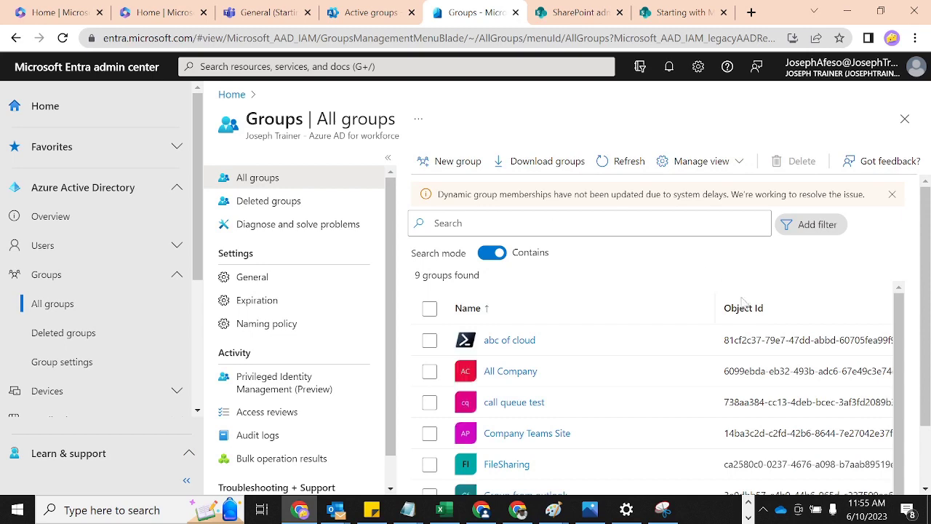
Open the "Starting with M365" group in the Microsoft Entra admin center's list of all groups and view its members.
drag(926, 281, 909, 416)
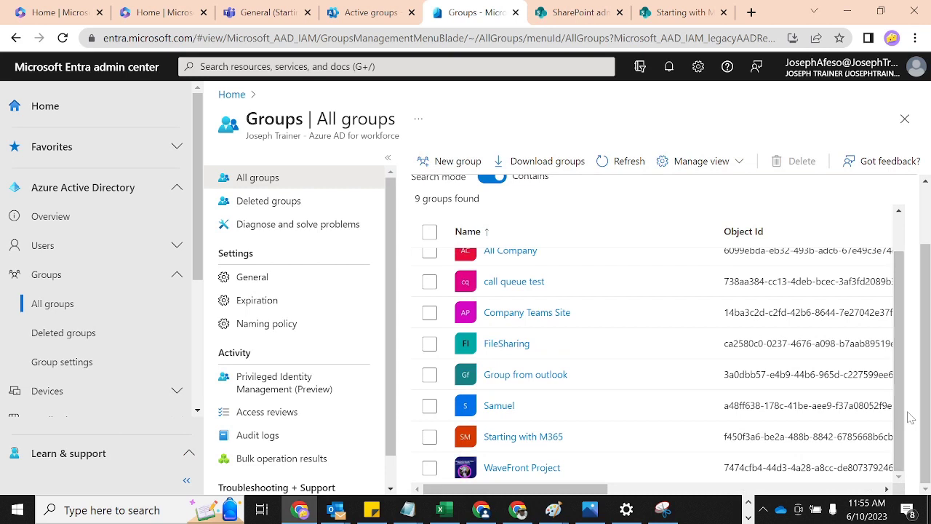
click(546, 444)
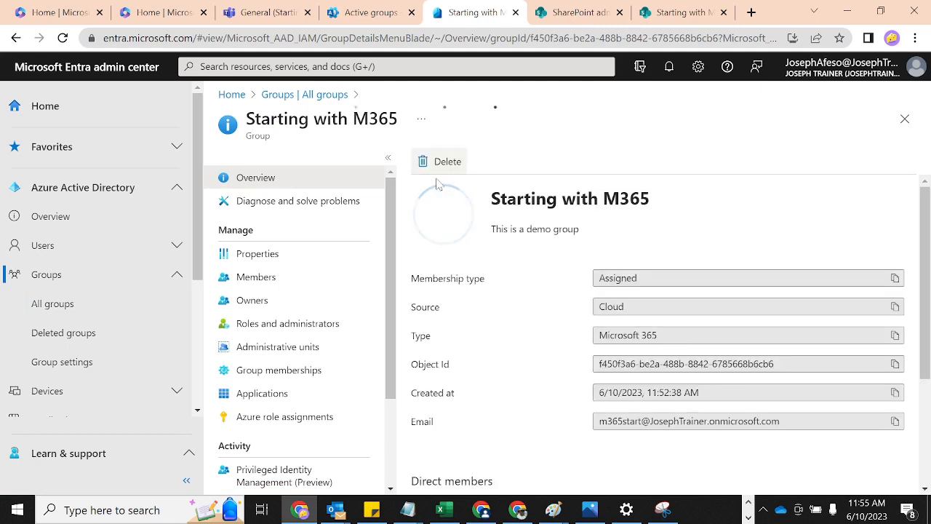
click(256, 278)
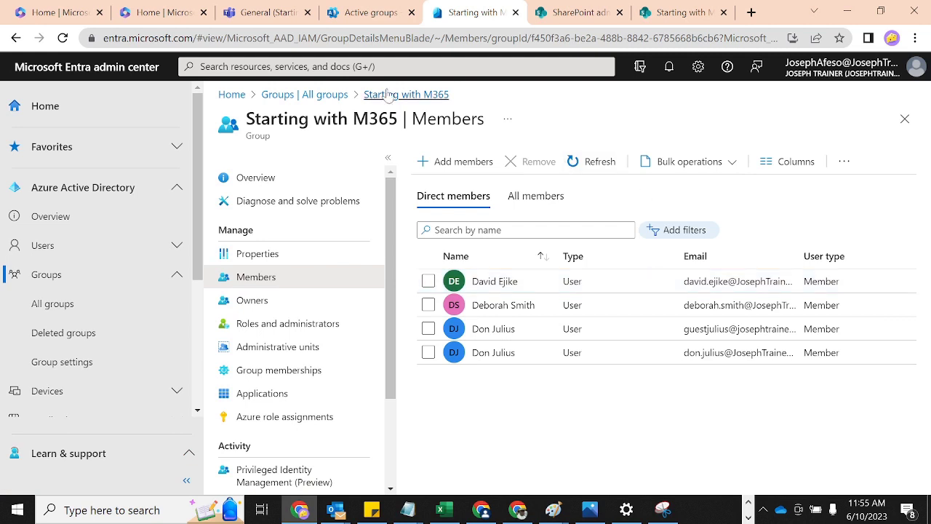
Return to the Microsoft 365 admin center, open the Teams admin center and display its list of managed teams.
click(263, 12)
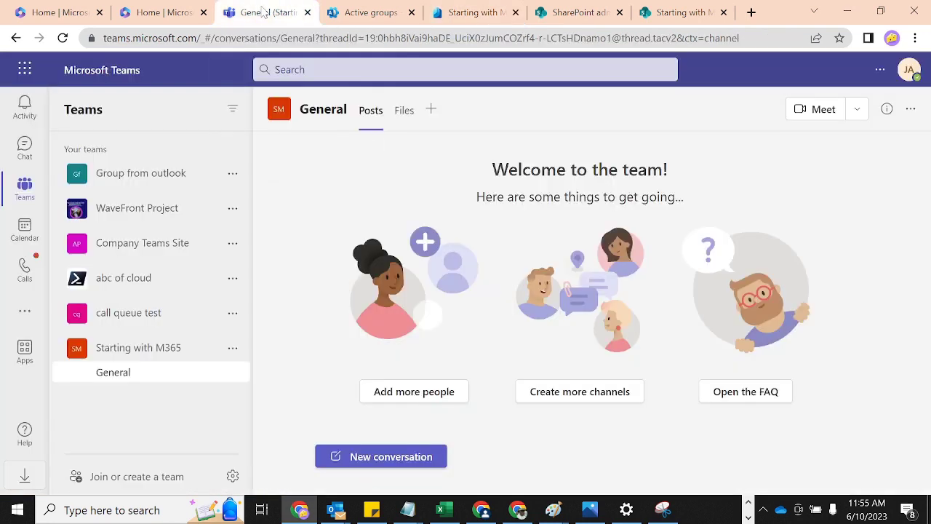
click(364, 12)
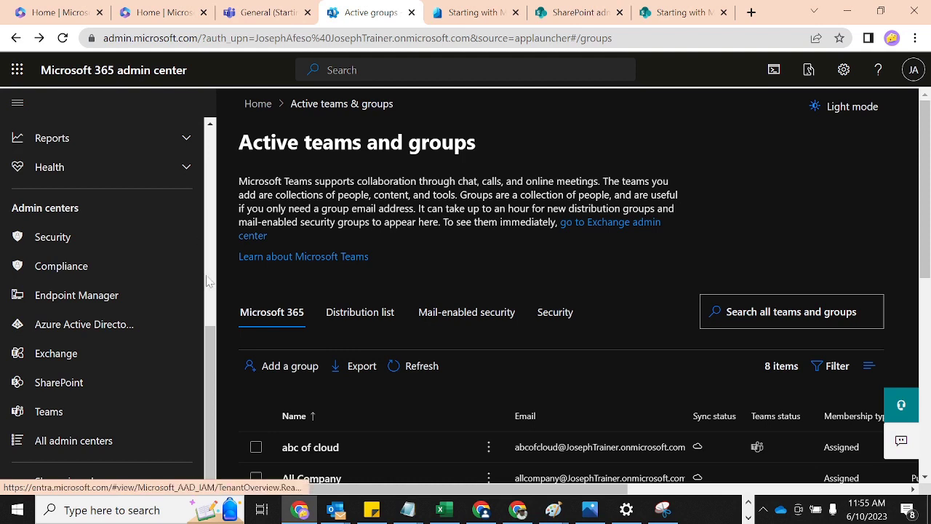
click(51, 413)
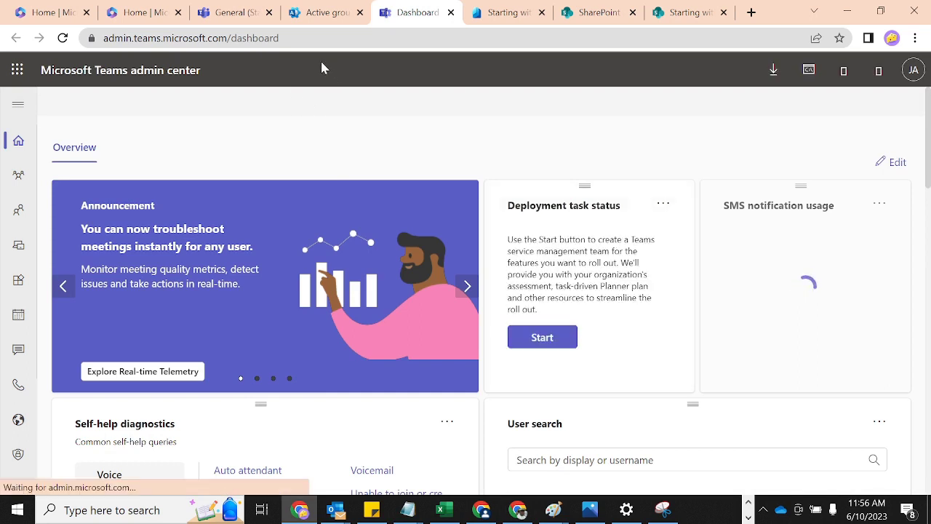
click(17, 108)
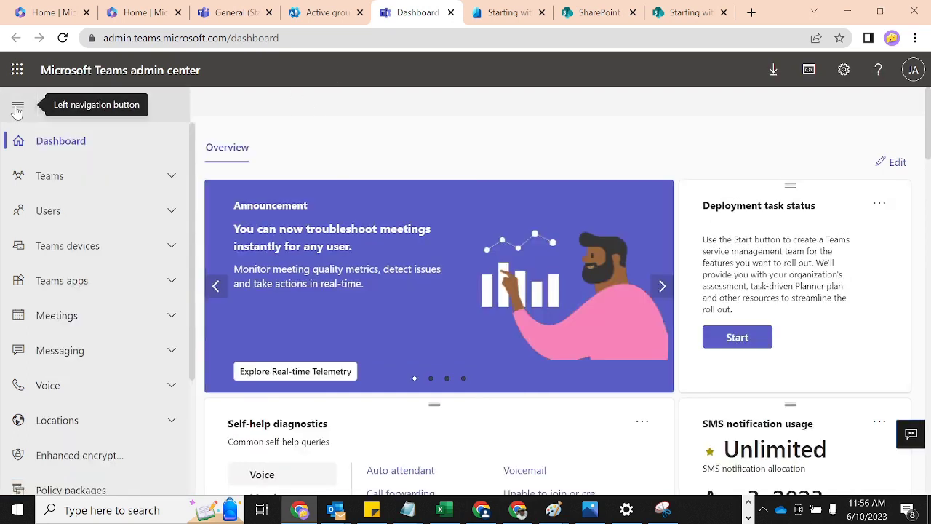
click(79, 182)
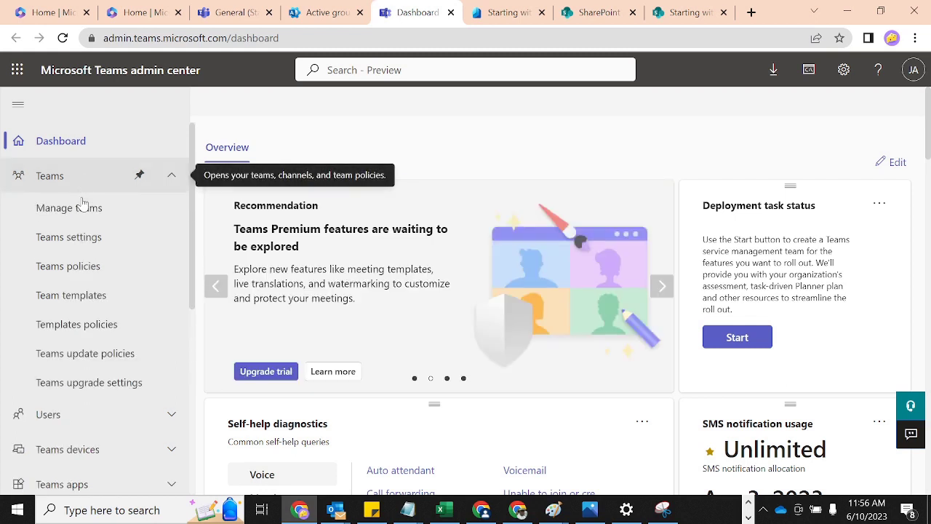
click(73, 208)
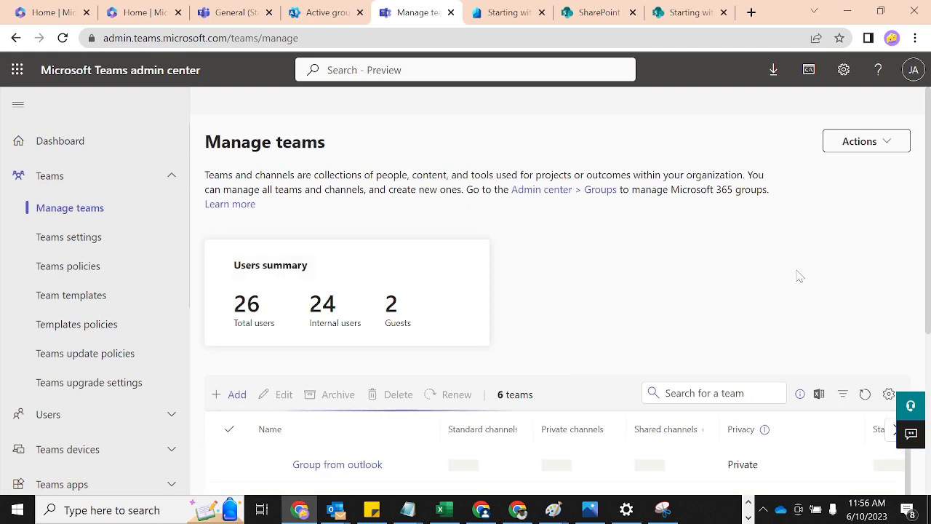
Open the "Starting with M365" team's details and review its members and their roles.
scroll(928, 168, down, 4)
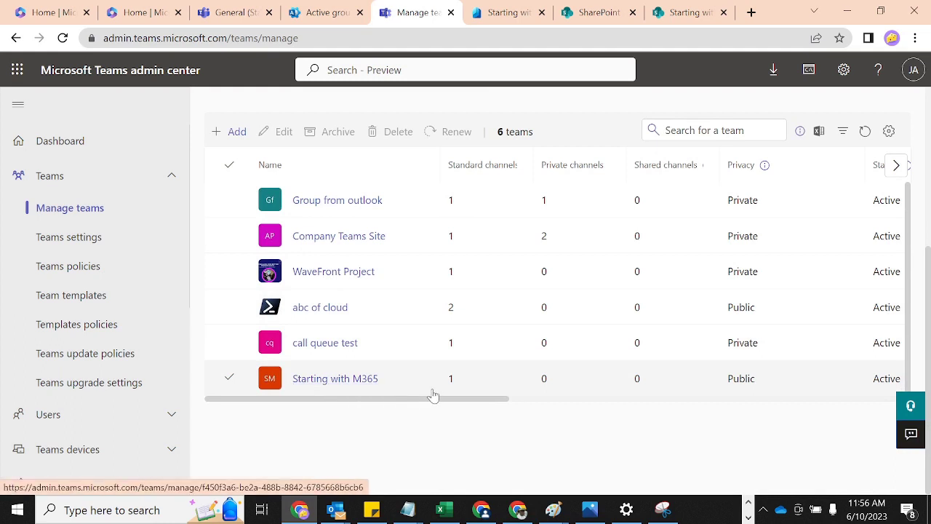
click(354, 379)
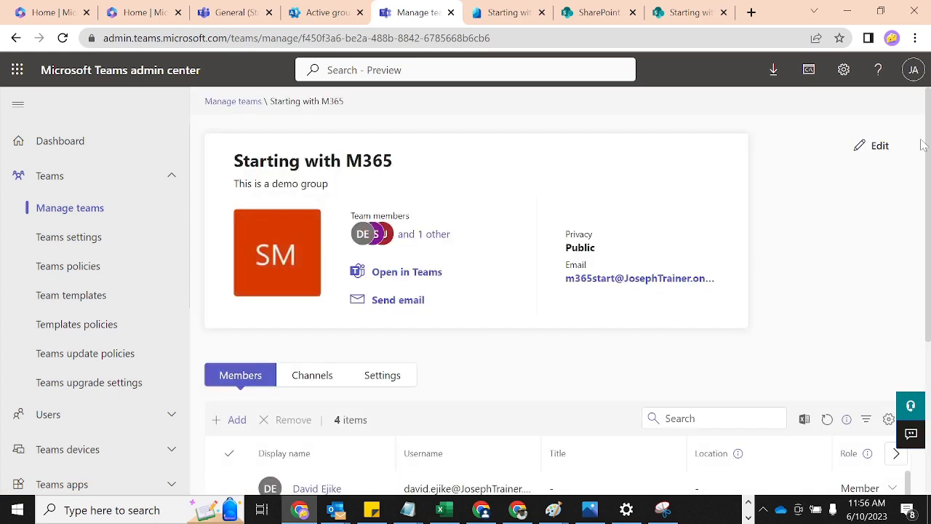
scroll(655, 215, down, 3)
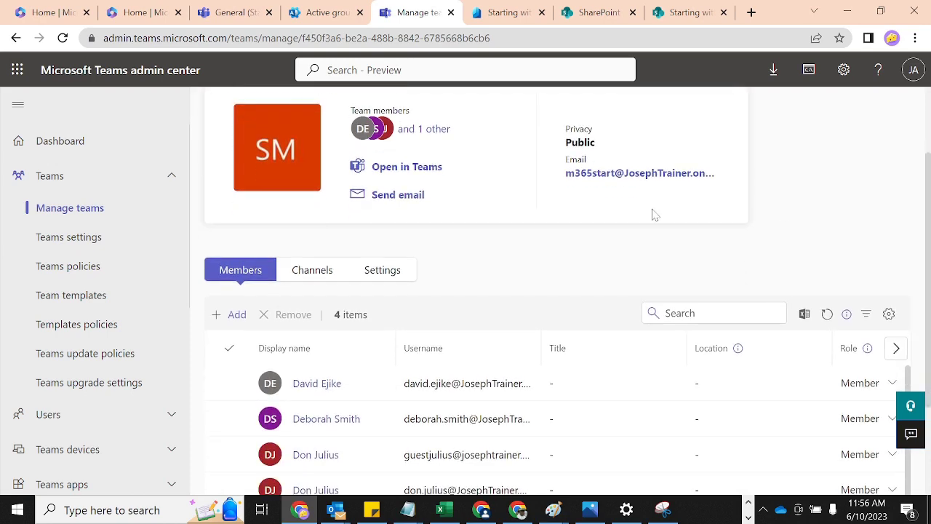
scroll(930, 177, down, 3)
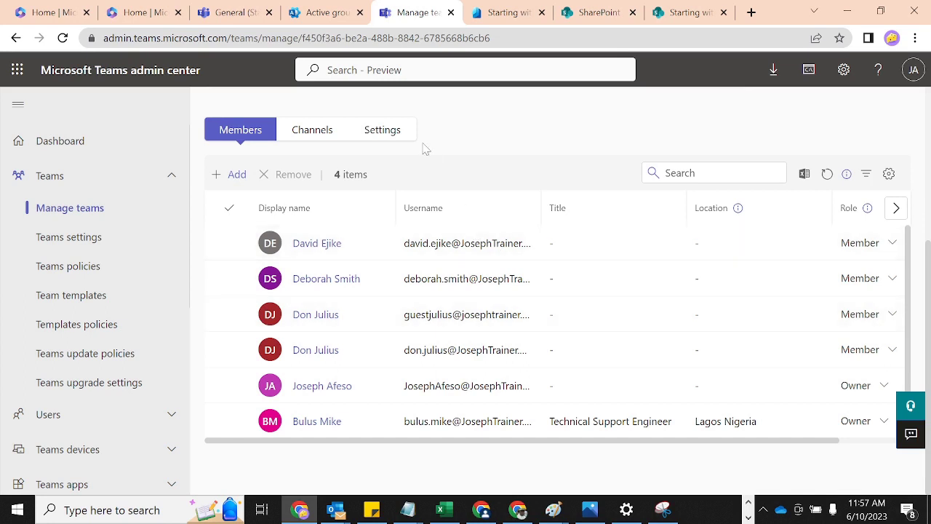
Switch to Microsoft Teams and open the page for joining or creating a team.
click(229, 11)
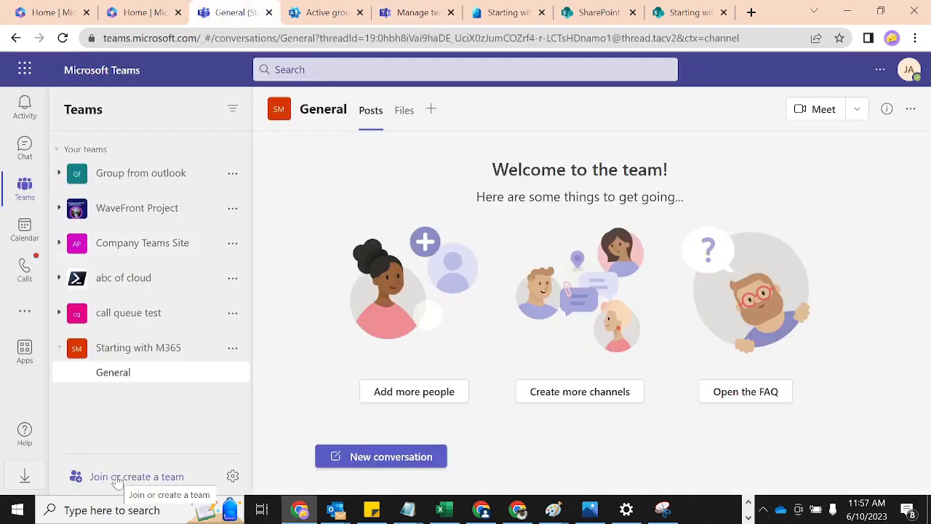
click(116, 480)
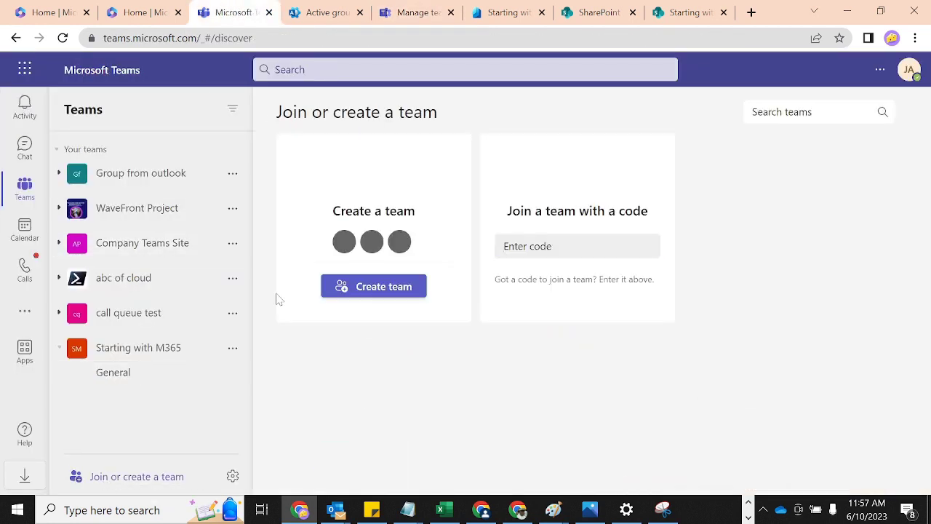